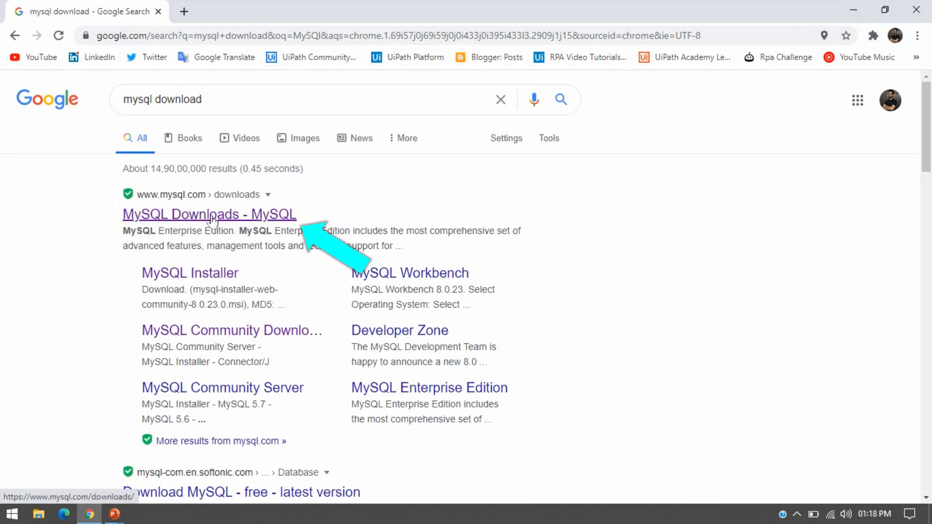
- Open the 'MySQL Downloads - MySQL' result from the Google search for 'mysql download'
click(270, 221)
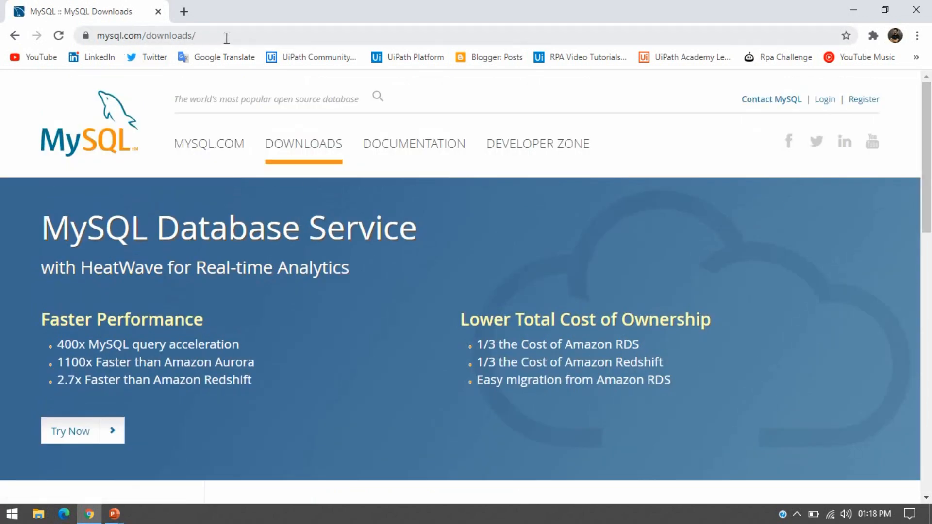
- Go through MySQL Community (GPL) Downloads to the MySQL Installer for Windows page
mouse_move(928, 154)
mouse_down()
mouse_move(930, 190)
mouse_move(930, 151)
mouse_up()
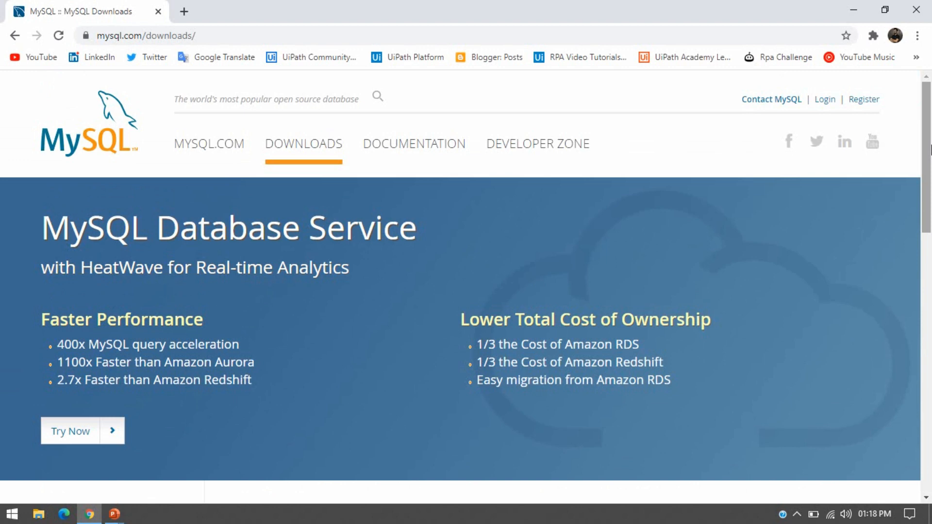
drag(931, 149, 930, 343)
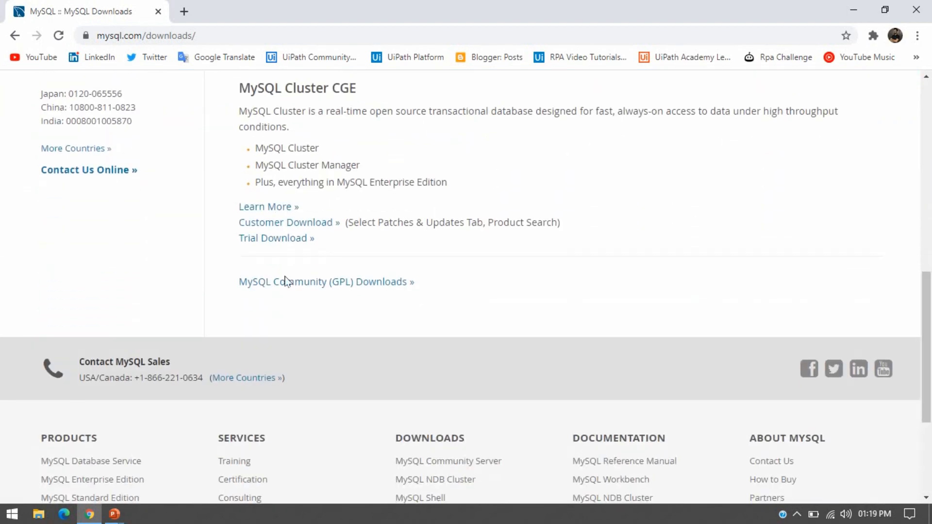
click(353, 286)
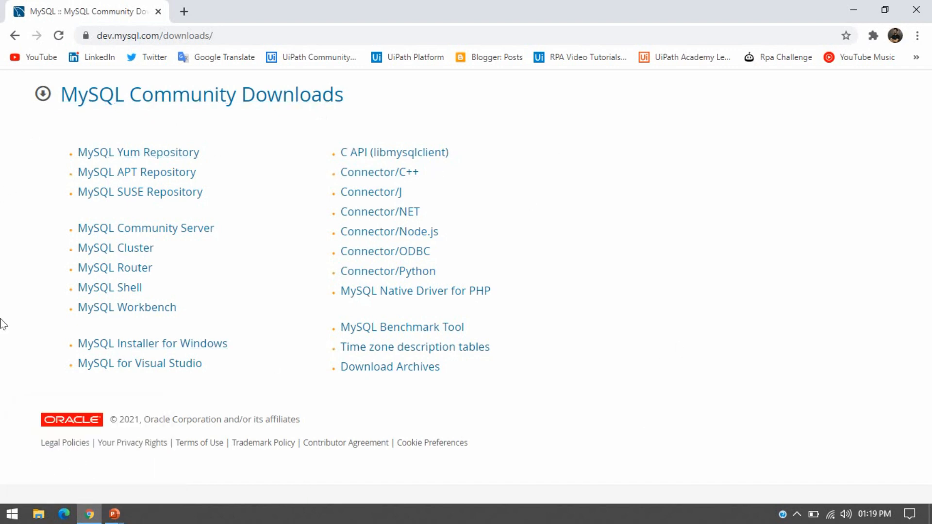
click(172, 346)
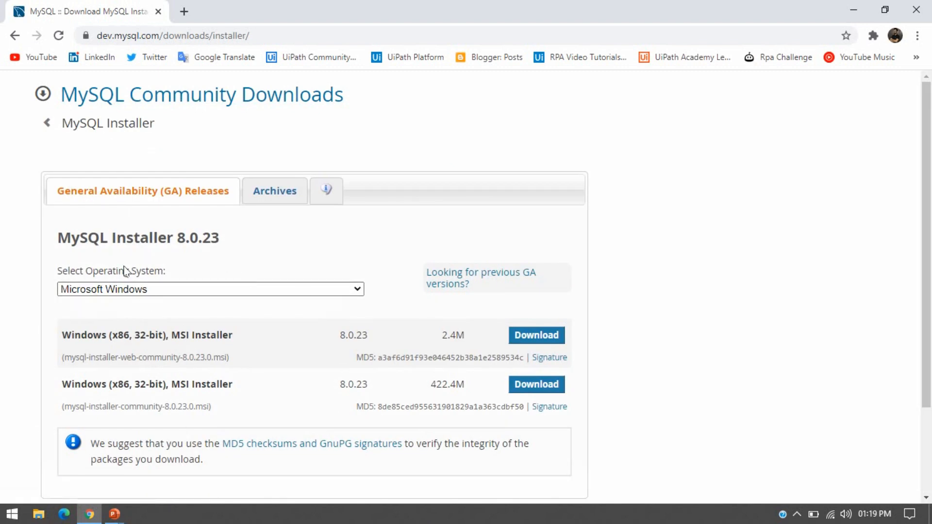
click(268, 194)
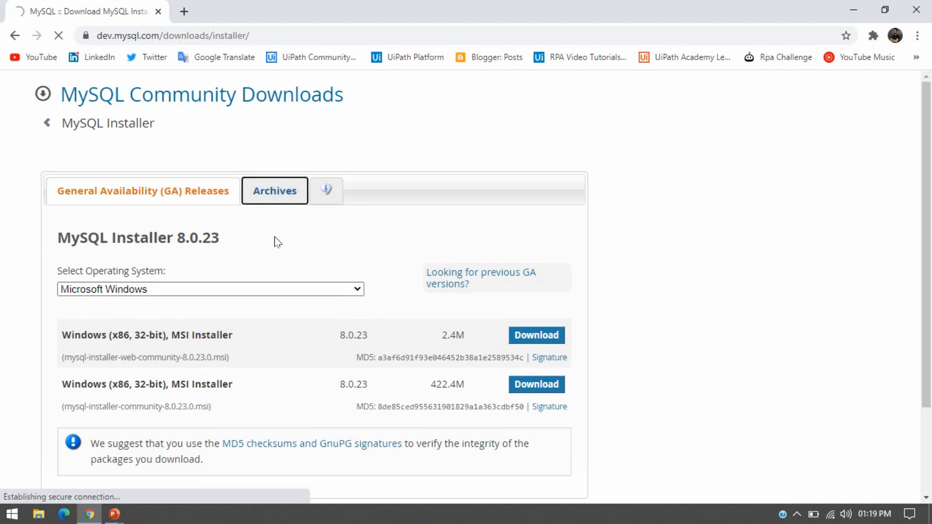
scroll(927, 267, down, 1)
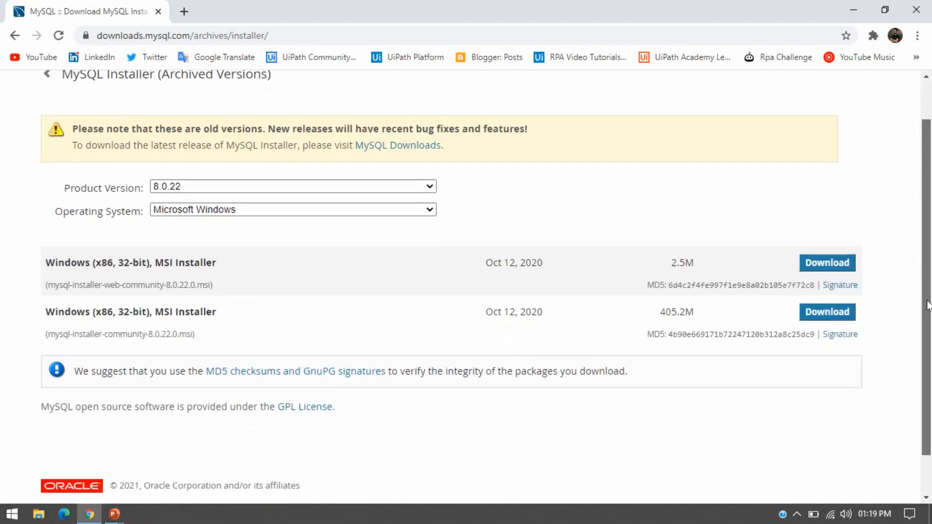
scroll(928, 262, up, 1)
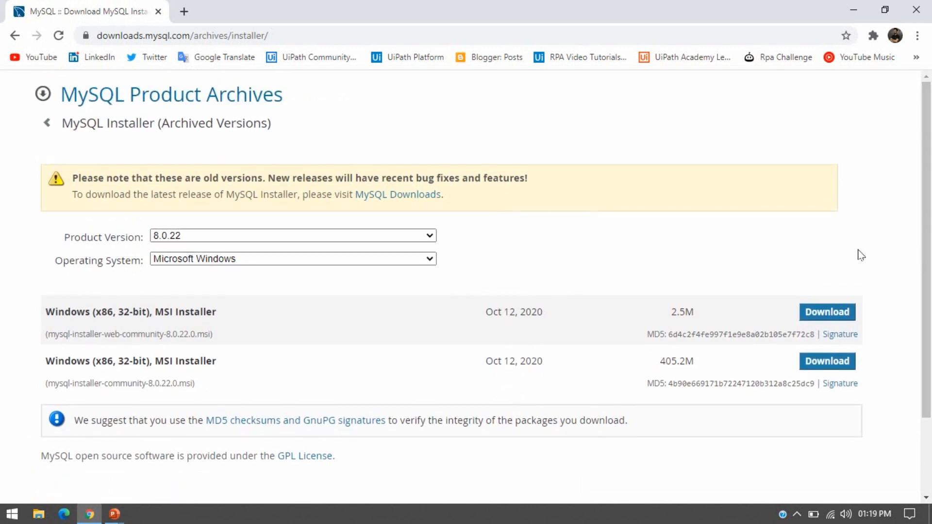
click(366, 241)
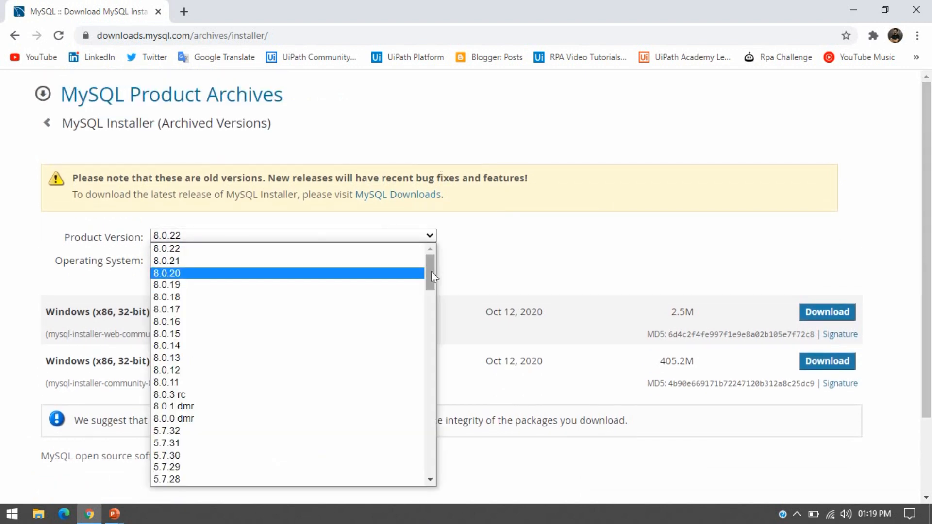
mouse_move(432, 275)
mouse_down()
mouse_move(436, 364)
mouse_move(433, 257)
mouse_up()
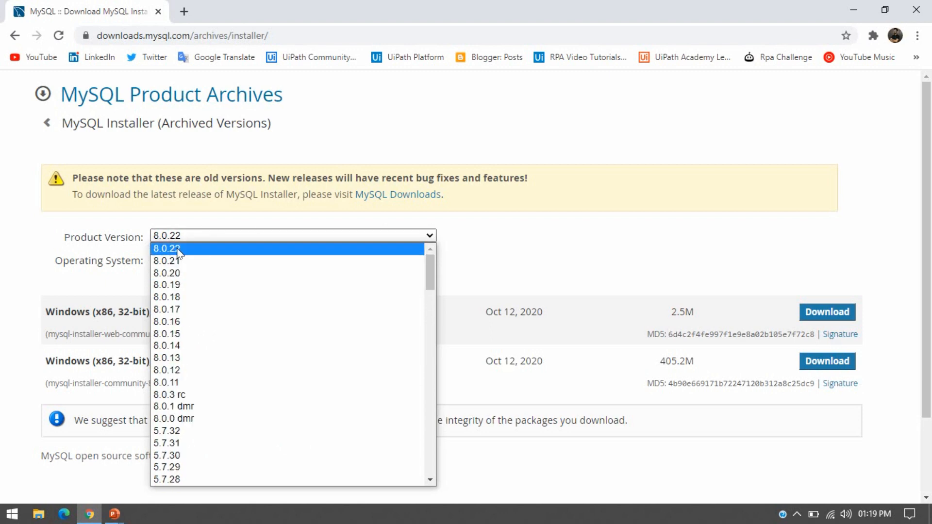
click(479, 238)
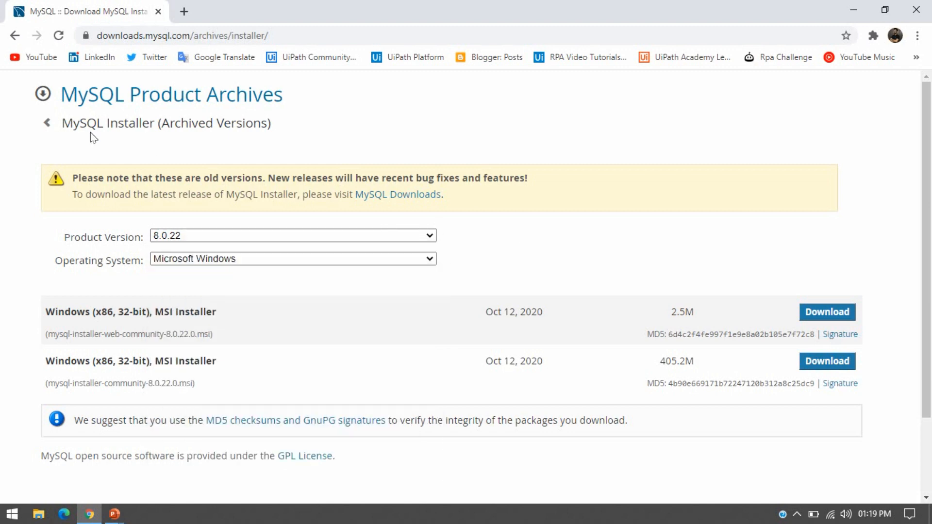
click(47, 124)
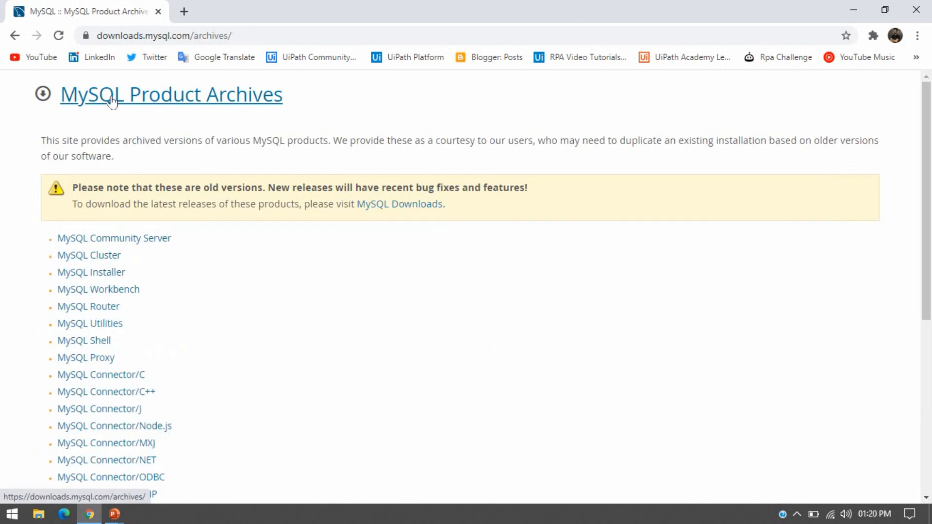
click(15, 35)
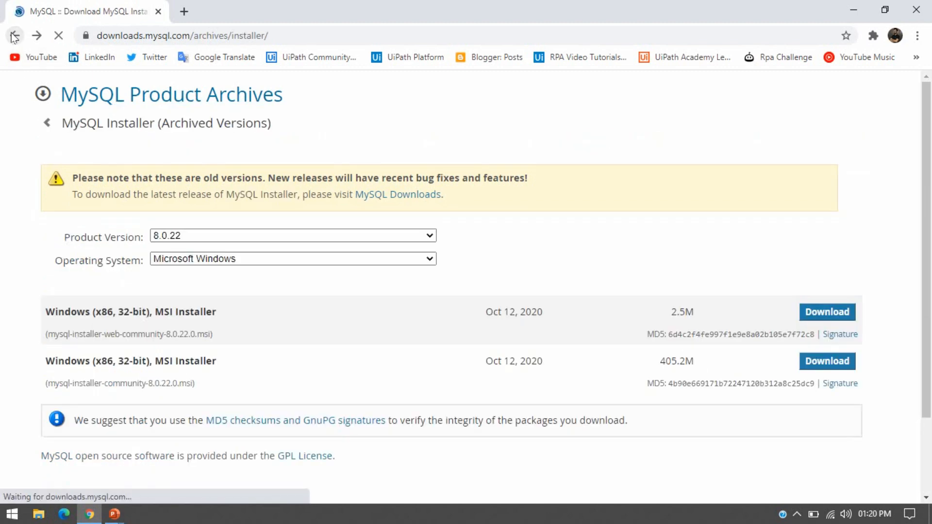
click(14, 35)
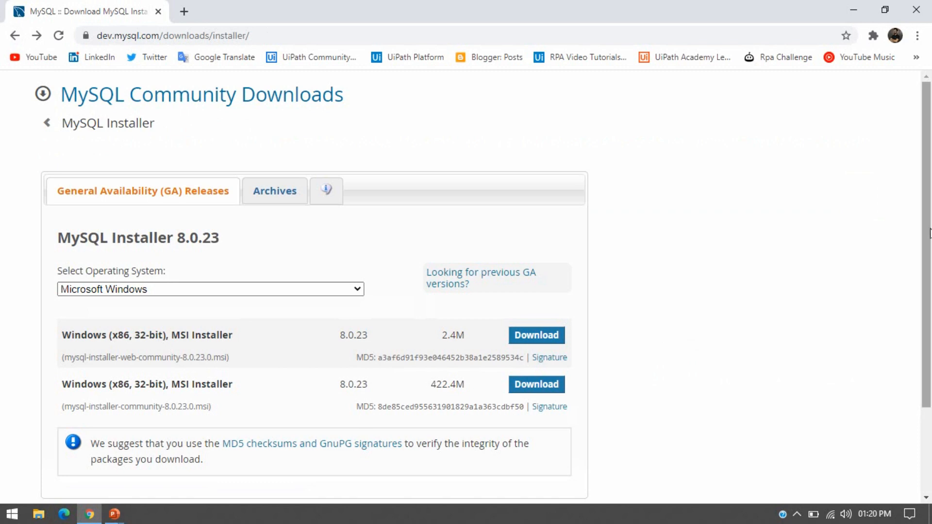
scroll(97, 186, down, 2)
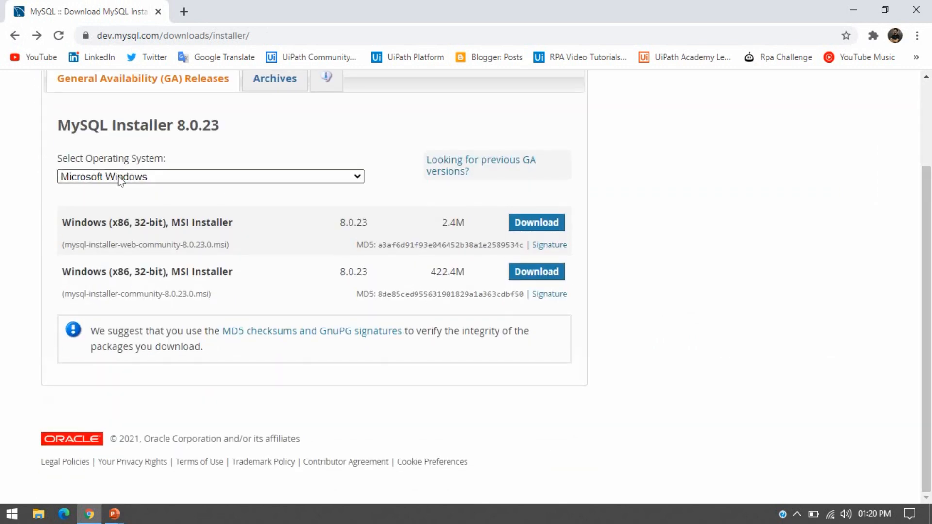
click(120, 181)
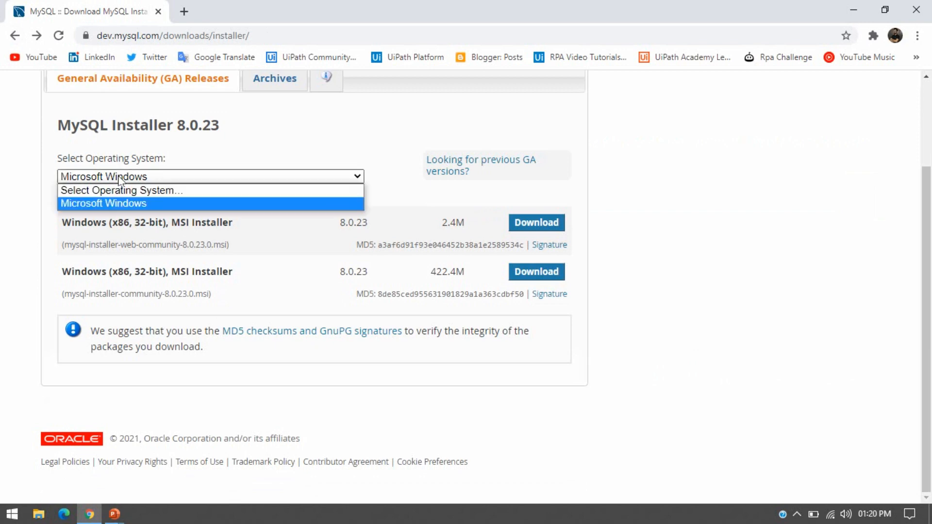
click(122, 203)
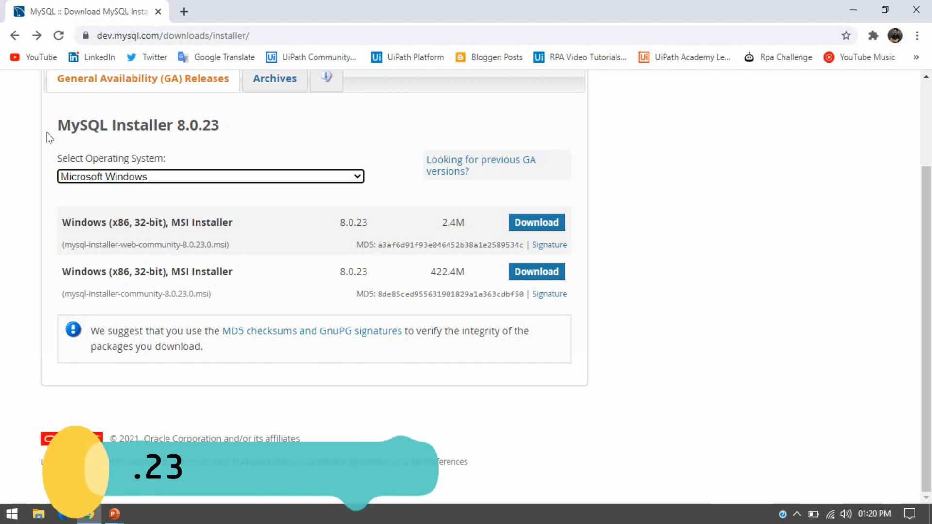
drag(55, 126, 224, 138)
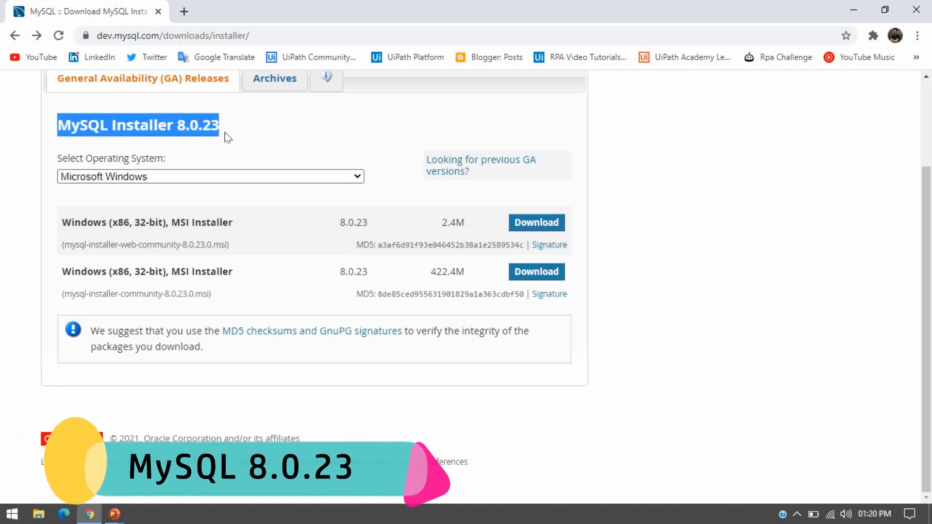
click(225, 137)
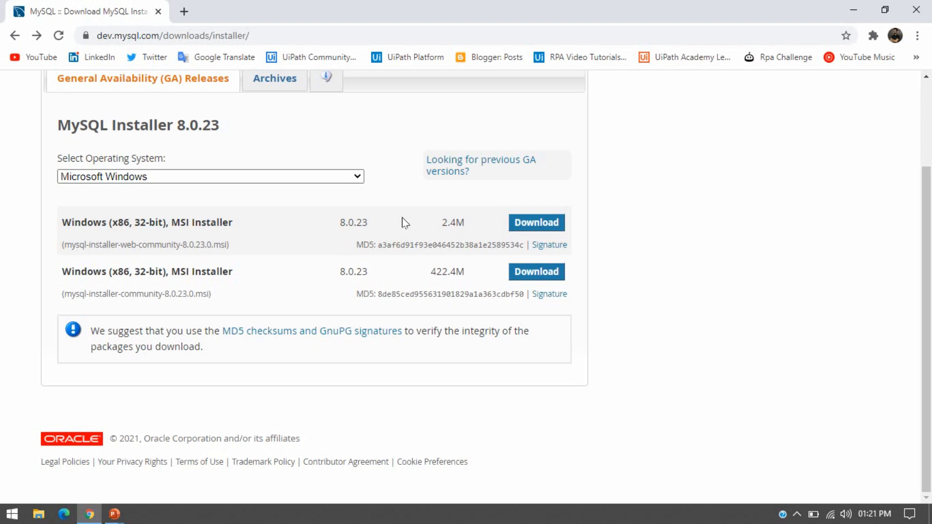
- Download the 422.4M MSI installer, choosing 'No thanks, just start my download' instead of logging in
click(548, 273)
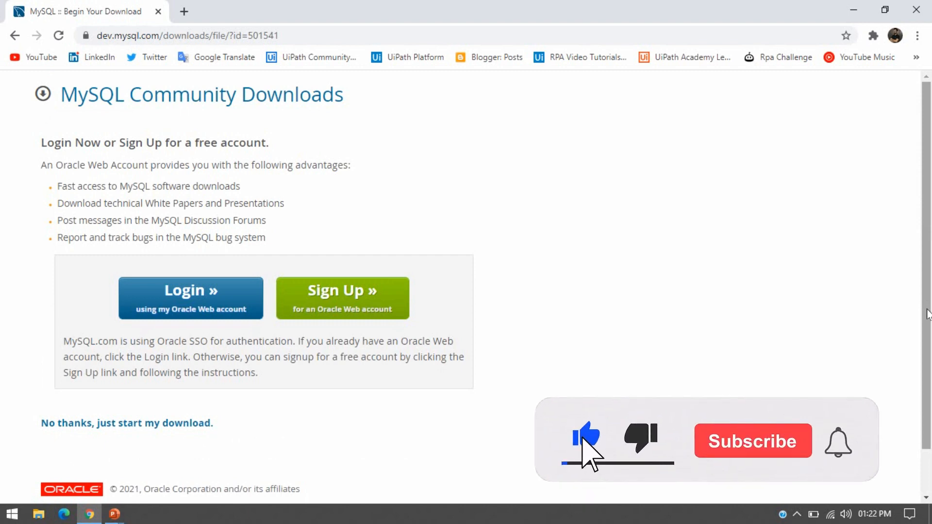
scroll(837, 365, down, 2)
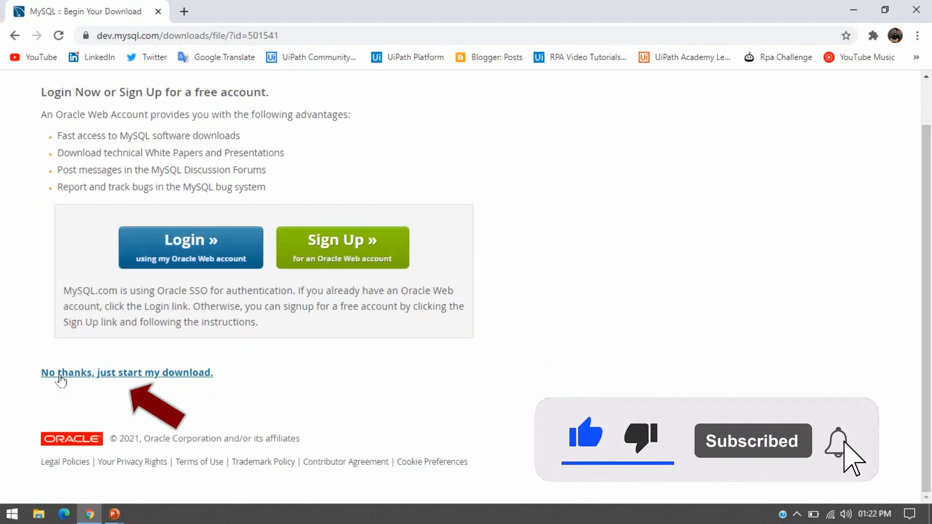
click(121, 379)
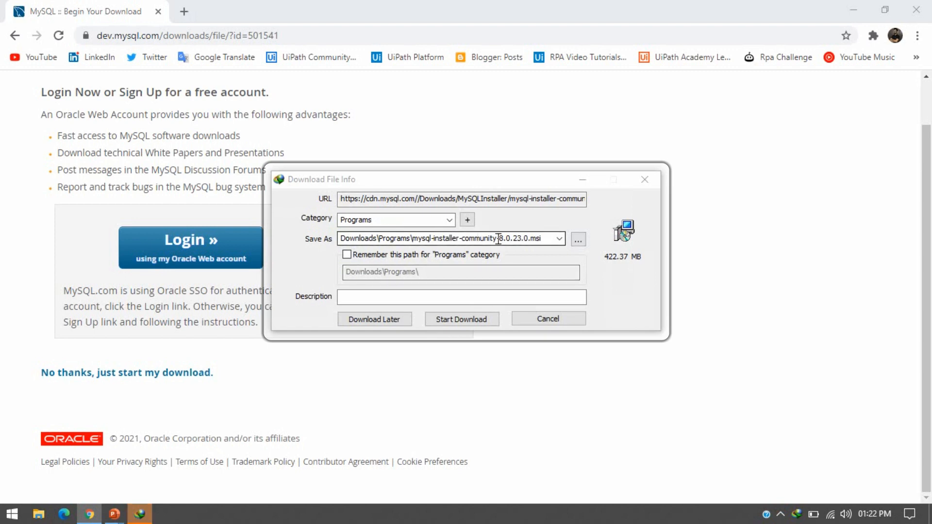
- Save the 422.37 MB installer to Downloads\Programs and open that folder when finished
click(461, 319)
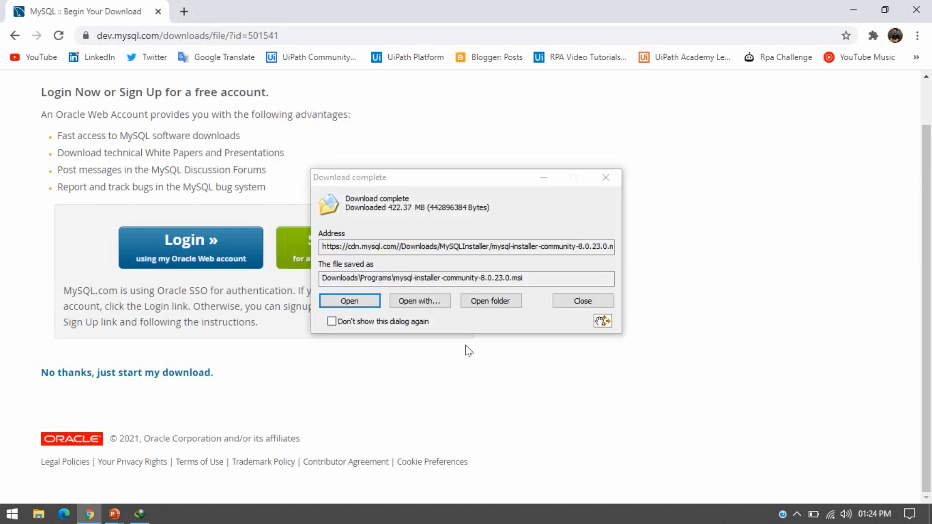
drag(444, 185, 654, 164)
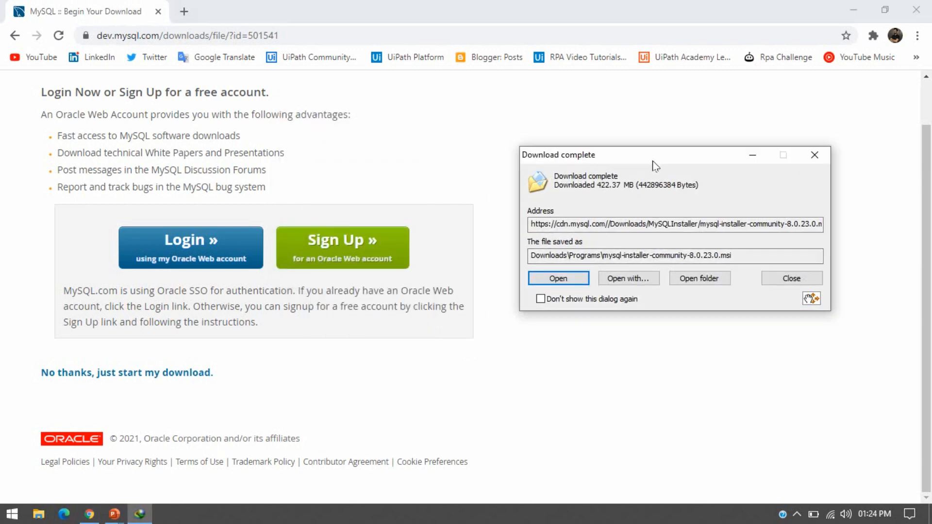
click(713, 282)
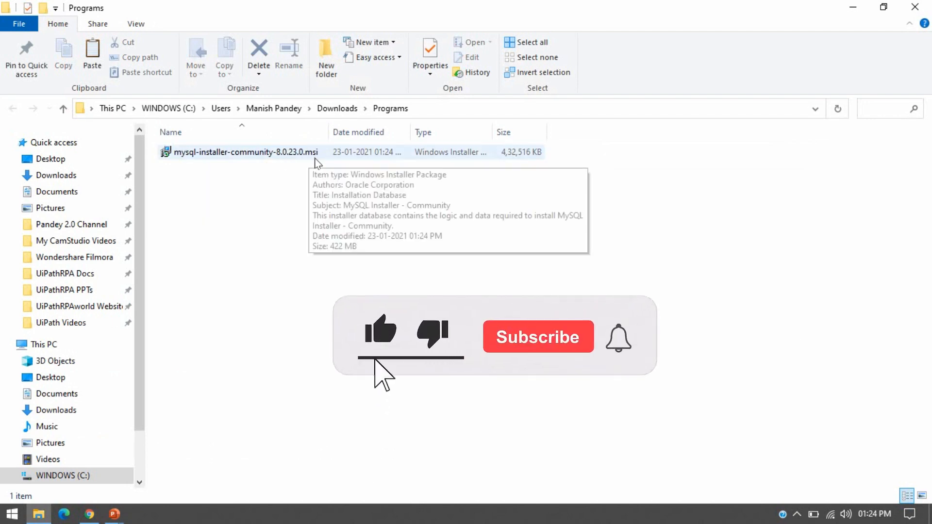
- Run mysql-installer-community-8.0.23.0.msi from the Downloads\Programs folder
click(853, 7)
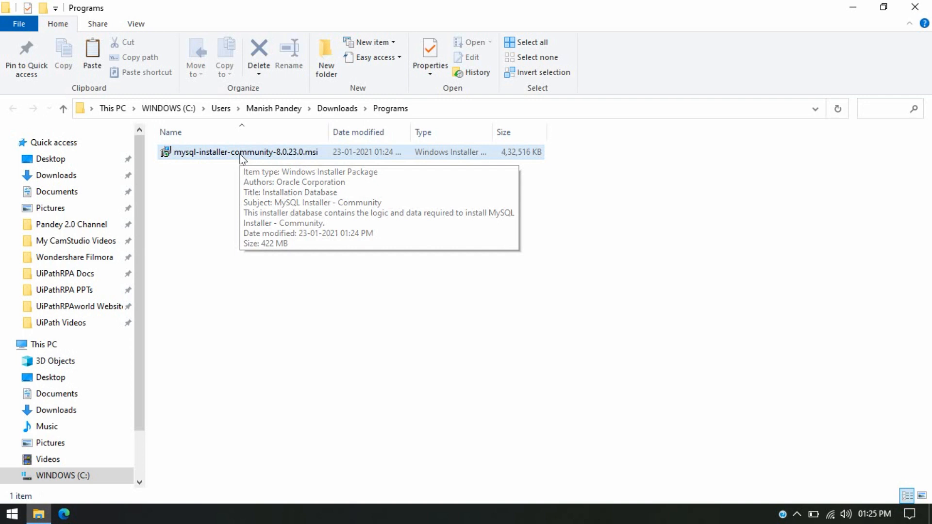
click(242, 157)
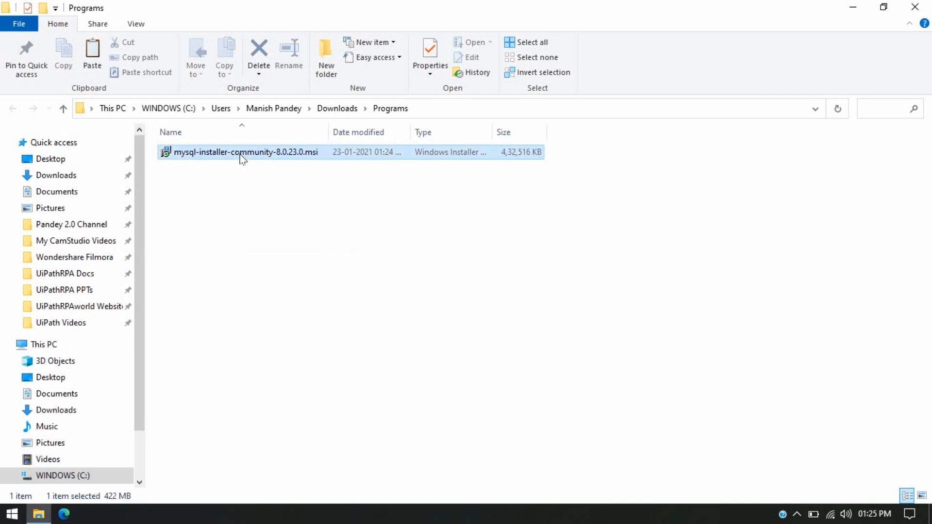
double_click(242, 157)
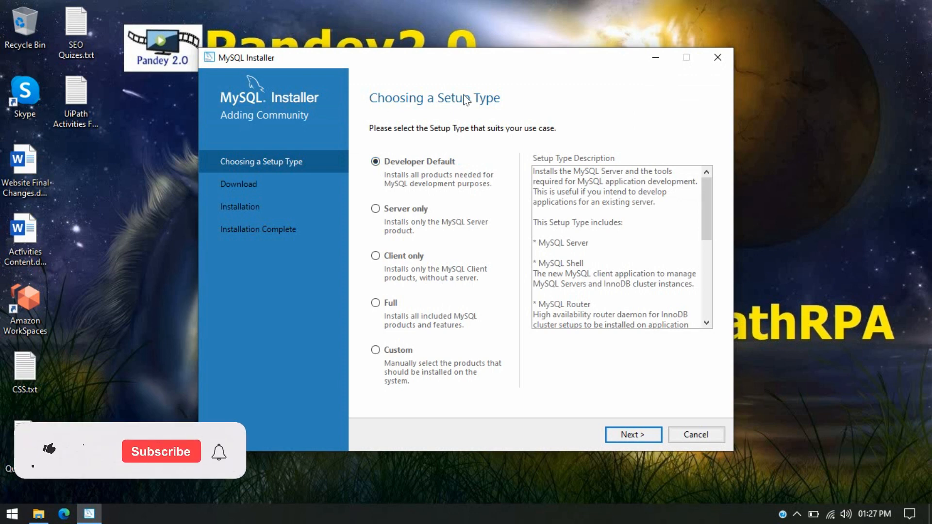
drag(476, 56, 478, 29)
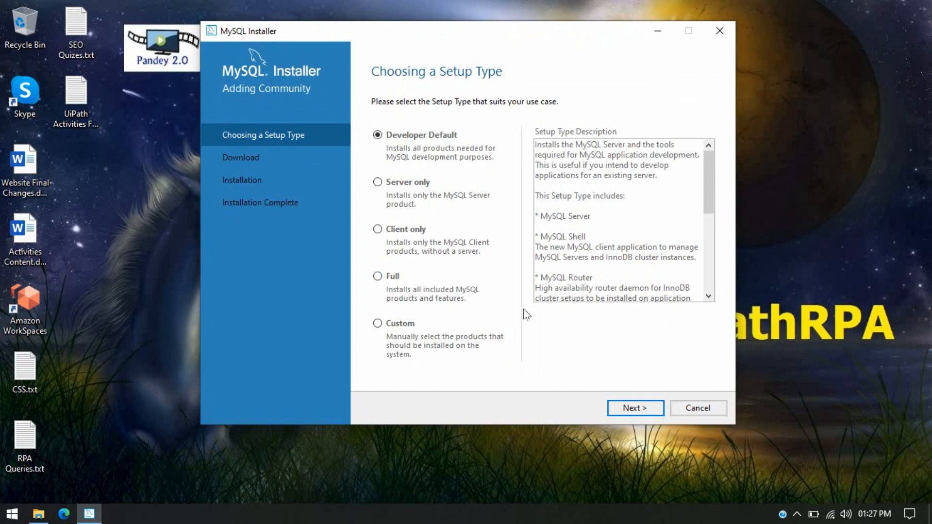
click(384, 281)
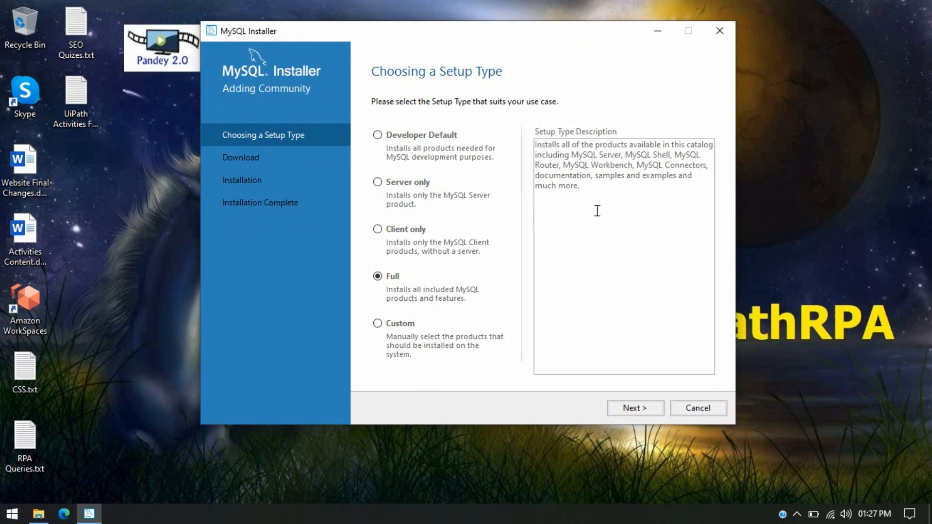
click(378, 136)
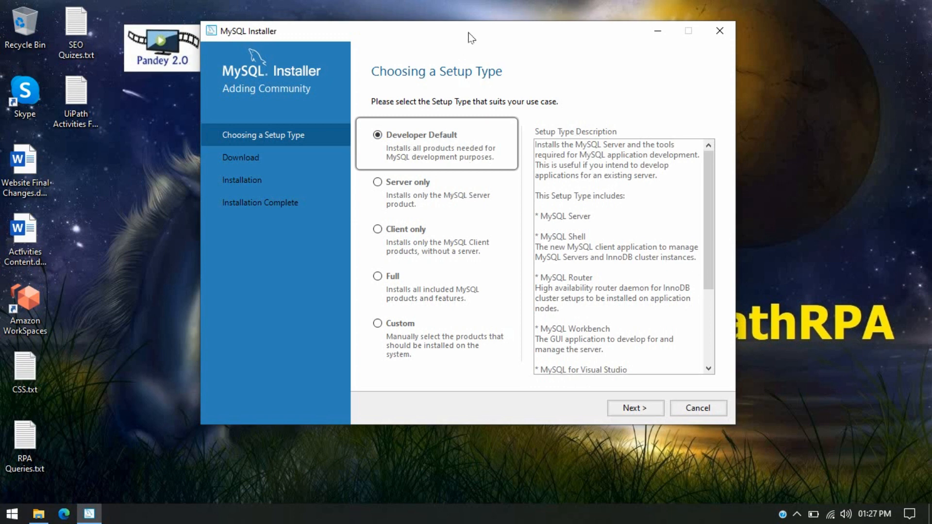
drag(469, 40, 471, 46)
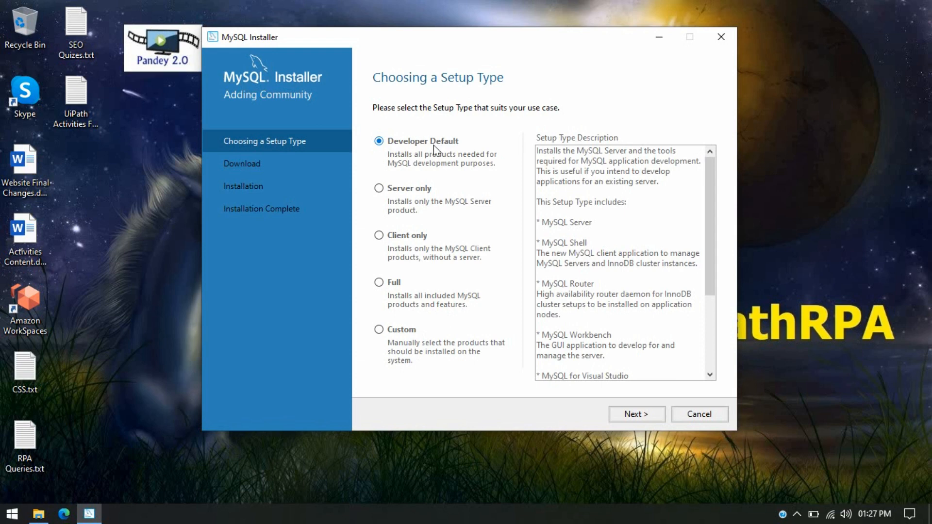
drag(709, 232, 712, 268)
drag(593, 174, 540, 173)
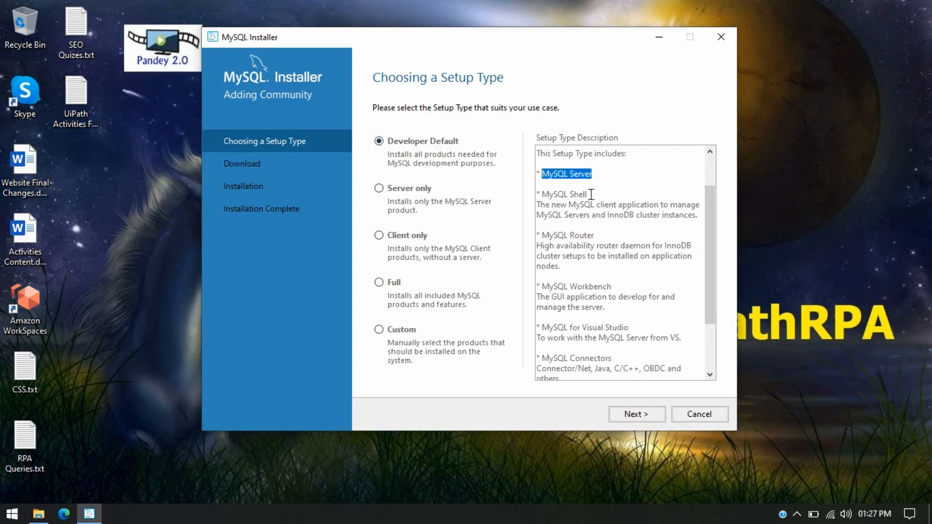
drag(598, 193, 552, 197)
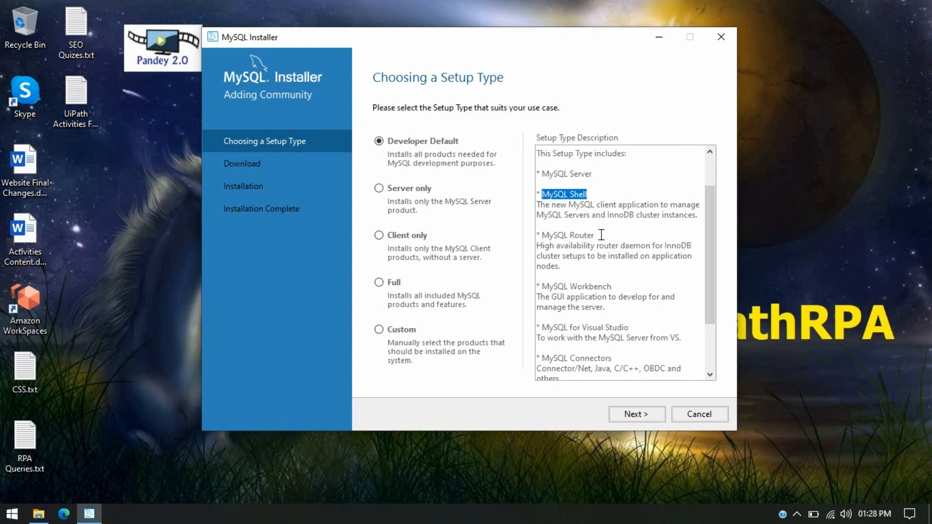
drag(603, 235, 538, 237)
drag(626, 287, 537, 286)
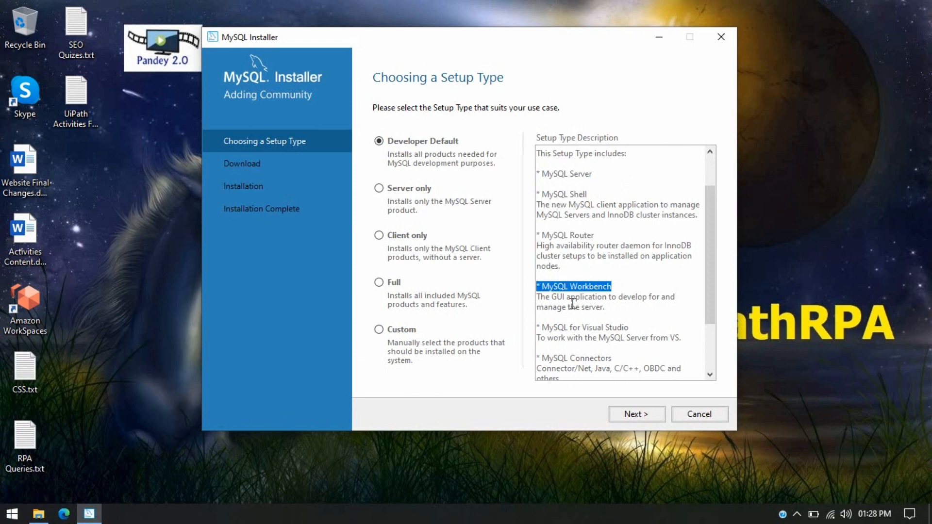
drag(630, 329, 536, 329)
scroll(709, 266, down, 2)
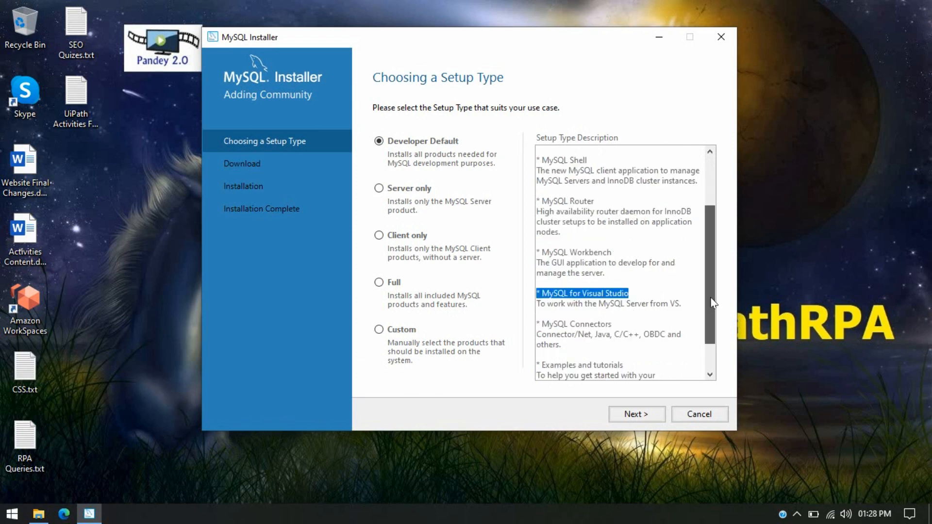
drag(613, 290, 542, 290)
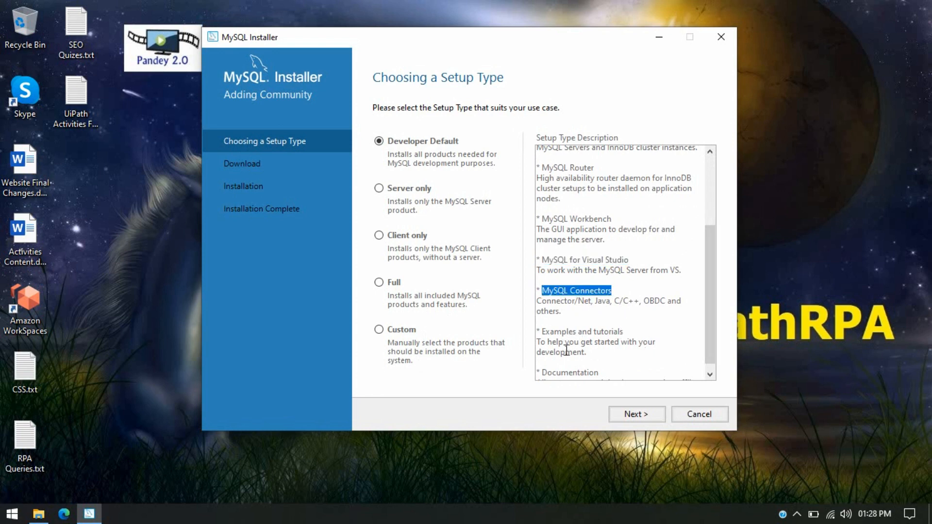
scroll(713, 352, down, 1)
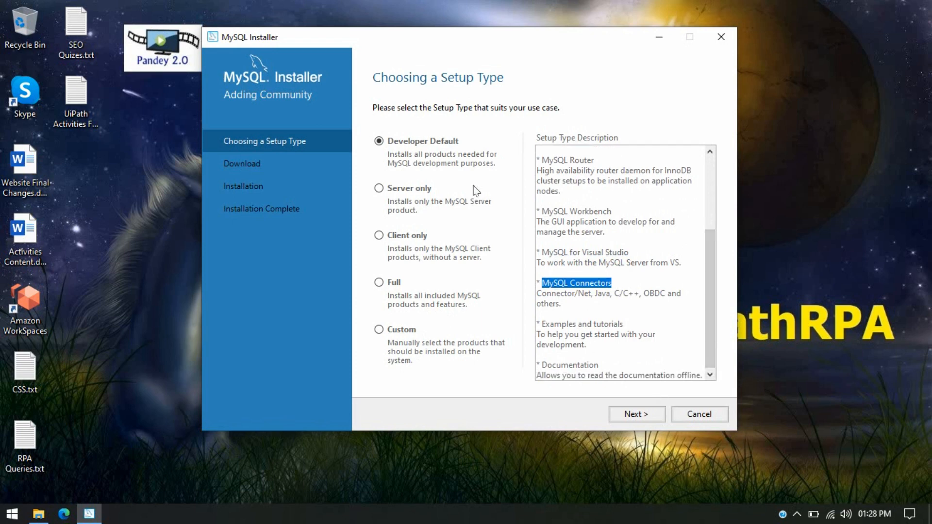
- Continue with Developer Default, accepting the unmet Visual Studio and Connector/Python requirements
click(646, 414)
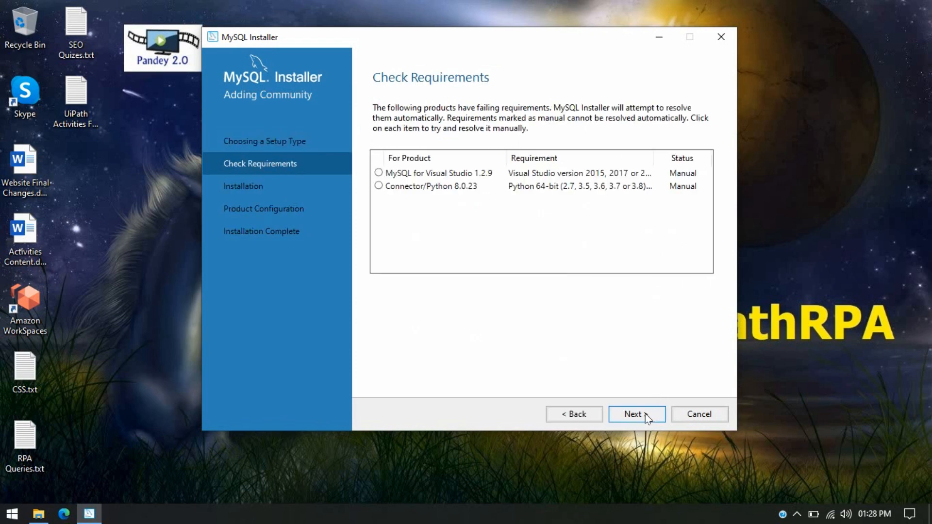
click(430, 173)
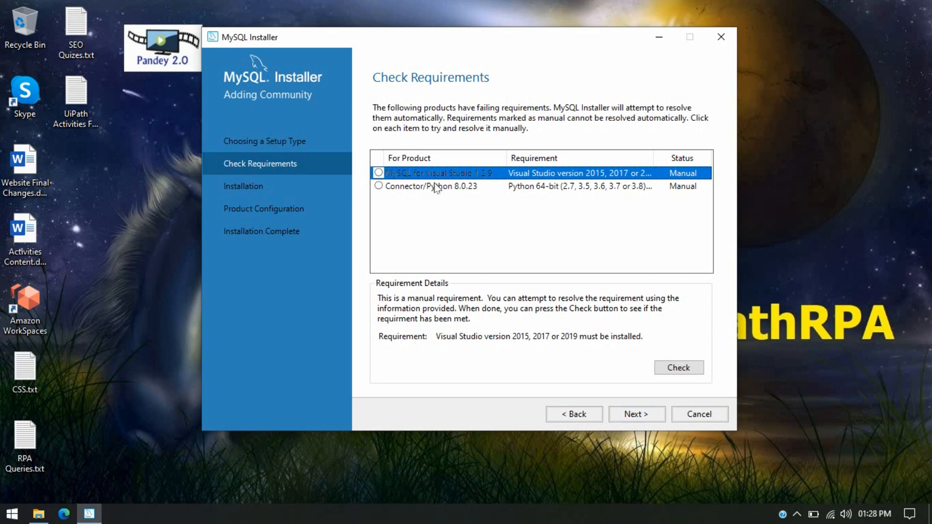
click(437, 187)
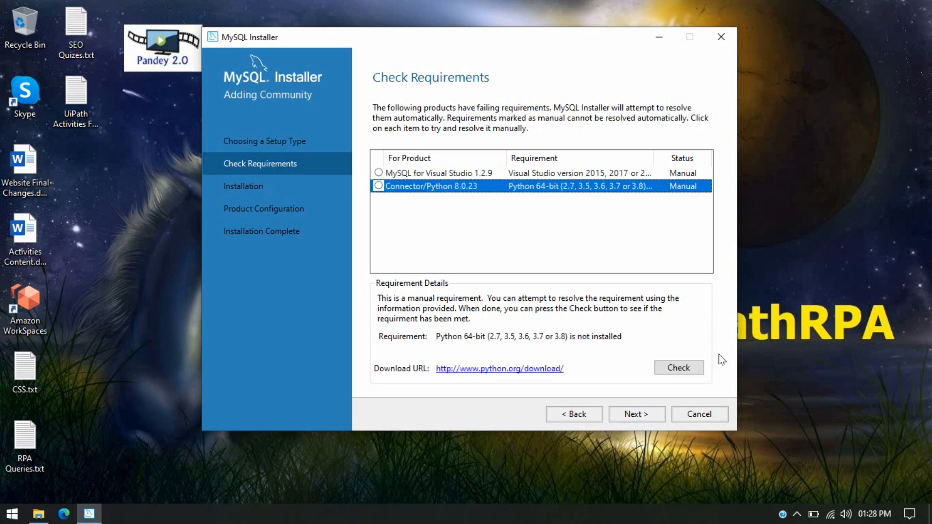
click(641, 415)
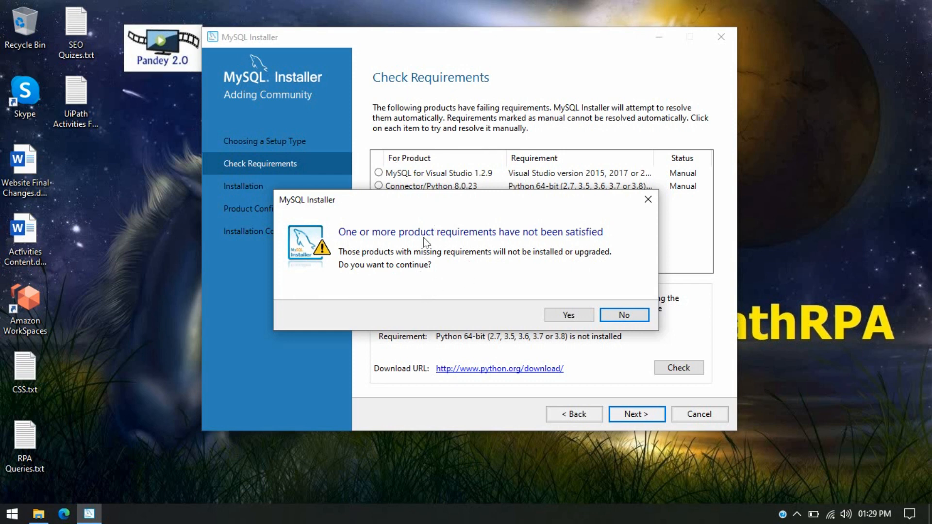
click(570, 315)
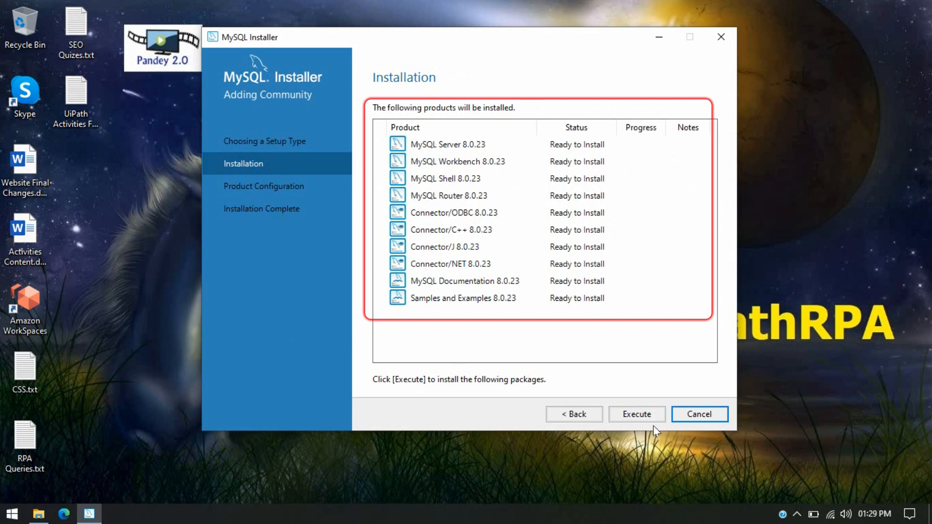
- Execute installation of all ten 8.0.23 products, then continue to Product Configuration
click(636, 414)
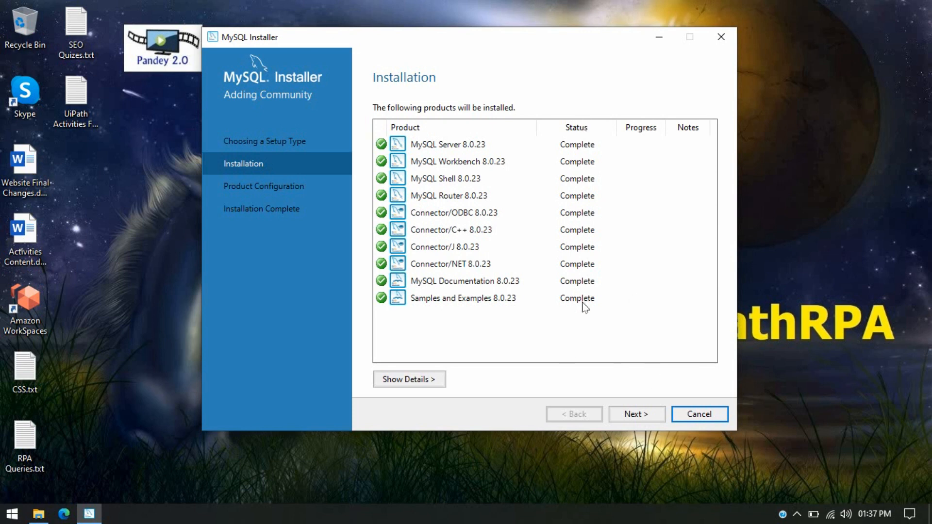
click(640, 418)
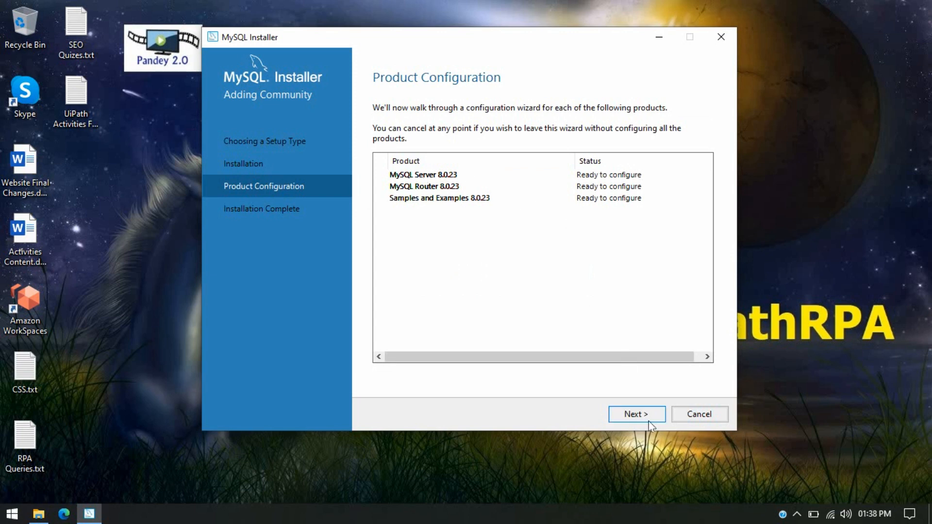
- Set the server config type to Development Computer, keeping port 3306 and X Protocol 33060
click(636, 415)
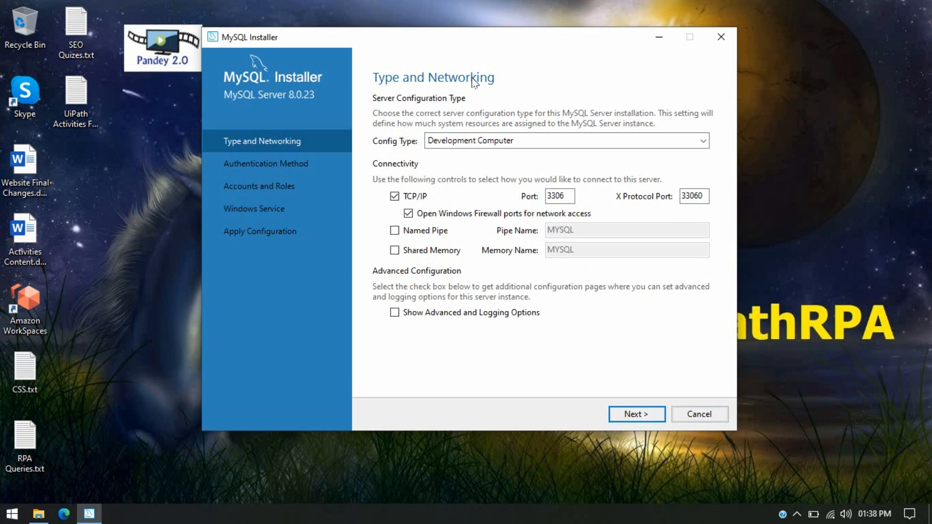
click(491, 142)
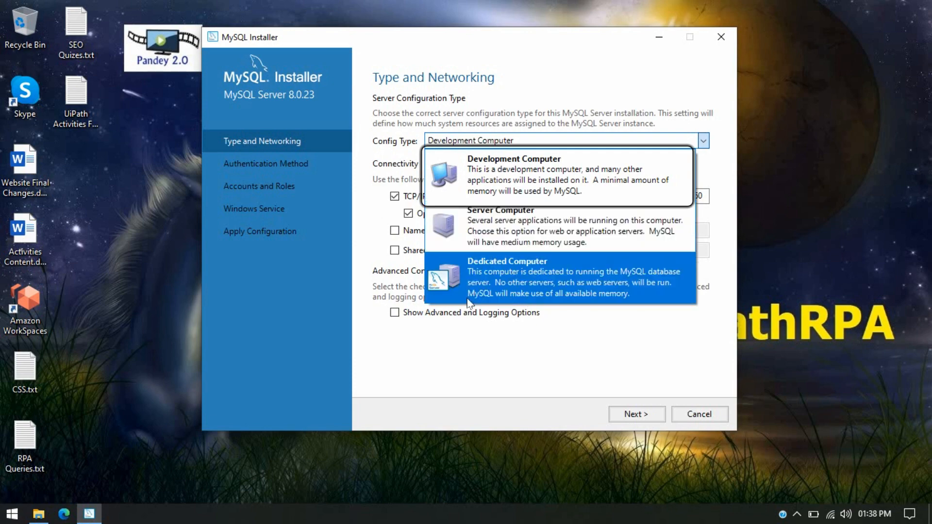
click(496, 179)
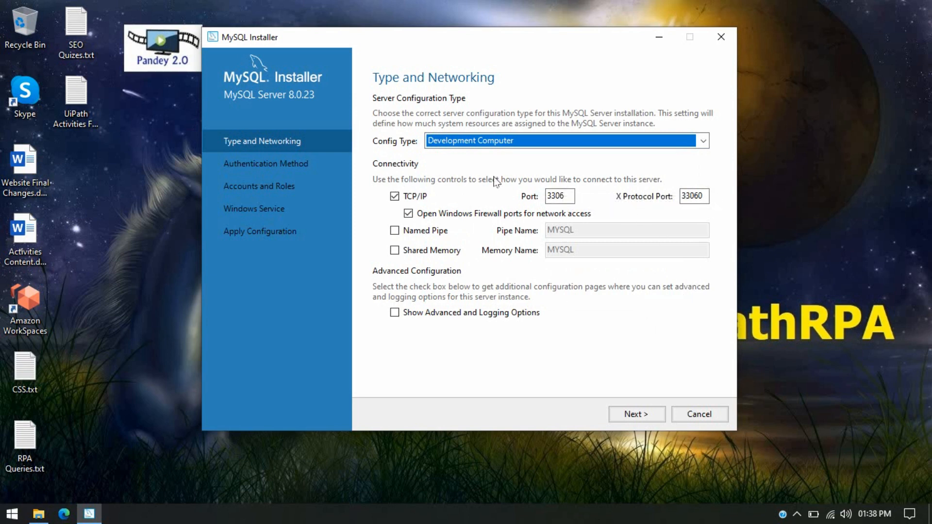
click(654, 419)
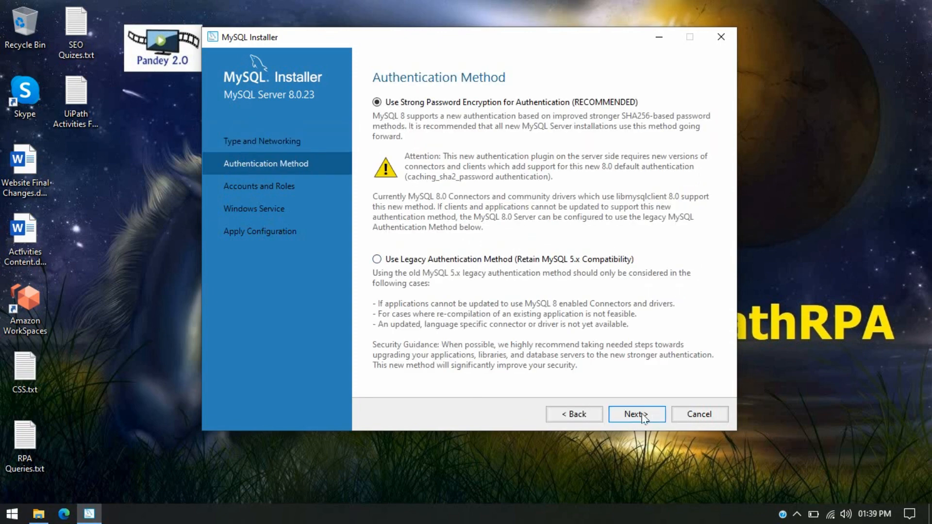
- Keep Use Strong Password Encryption and advance to Accounts and Roles
click(643, 418)
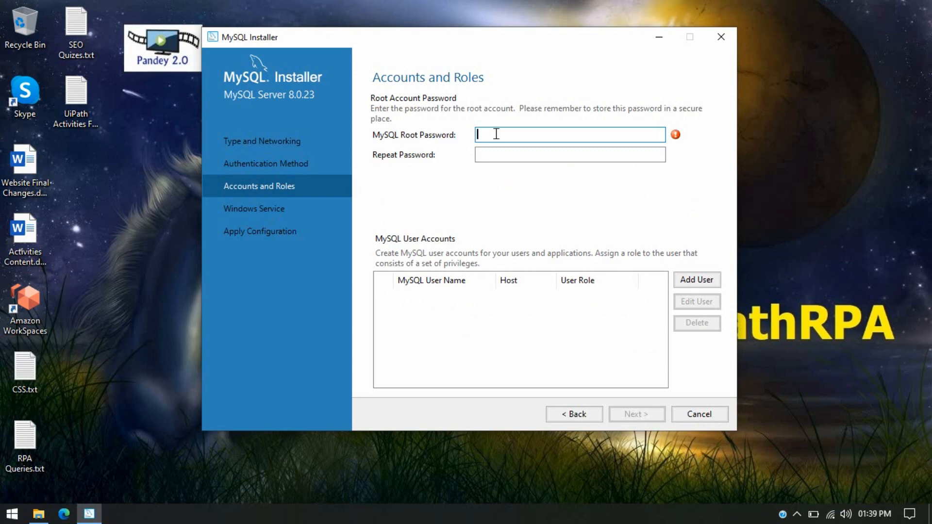
- Enter the root account password in MySQL Root Password and repeat it in Repeat Password
key(shift+Left)
key(shift+Left)
key(shift+Left)
key(Tab)
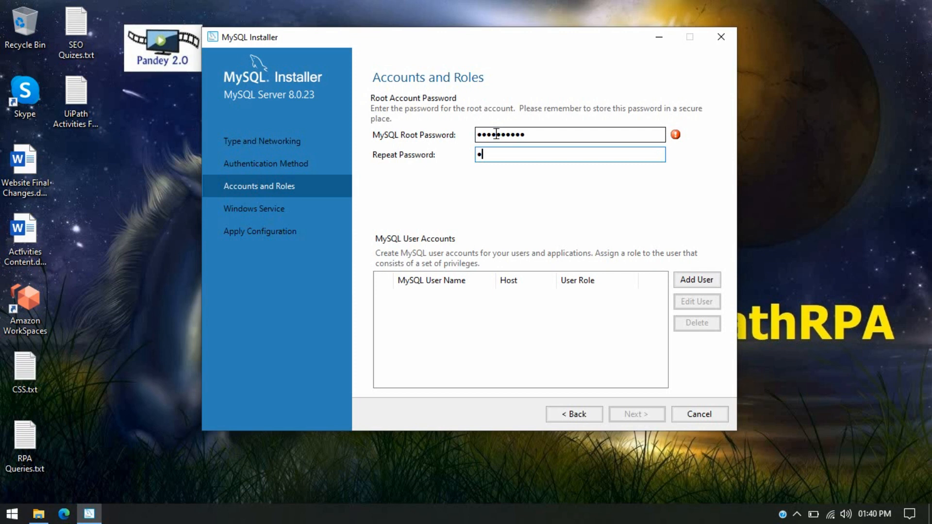
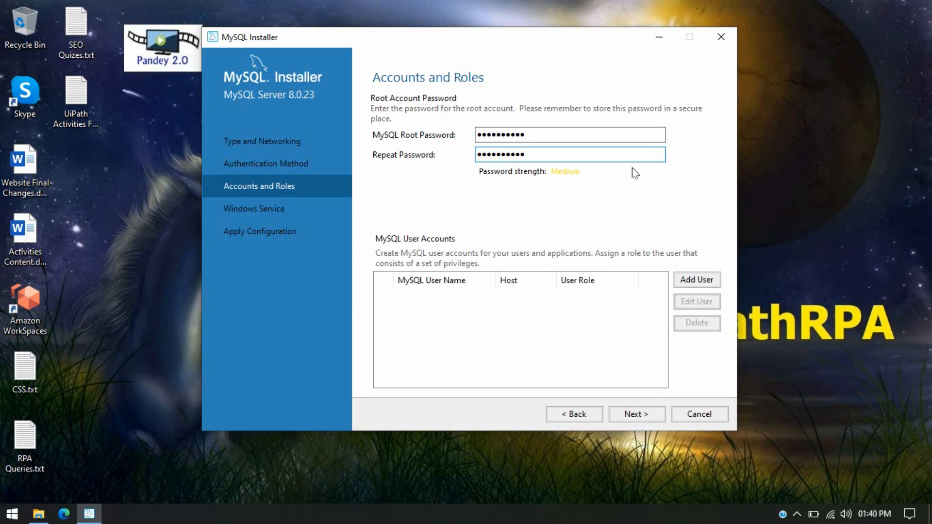
key(Tab)
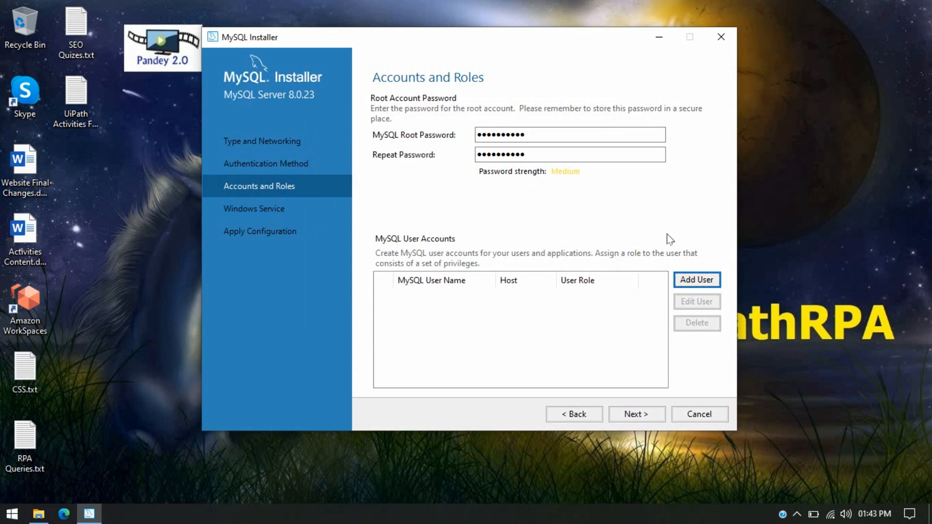
- Start a new user 'uipathrpa' with host All Hosts (%) and the DB Admin role
click(707, 283)
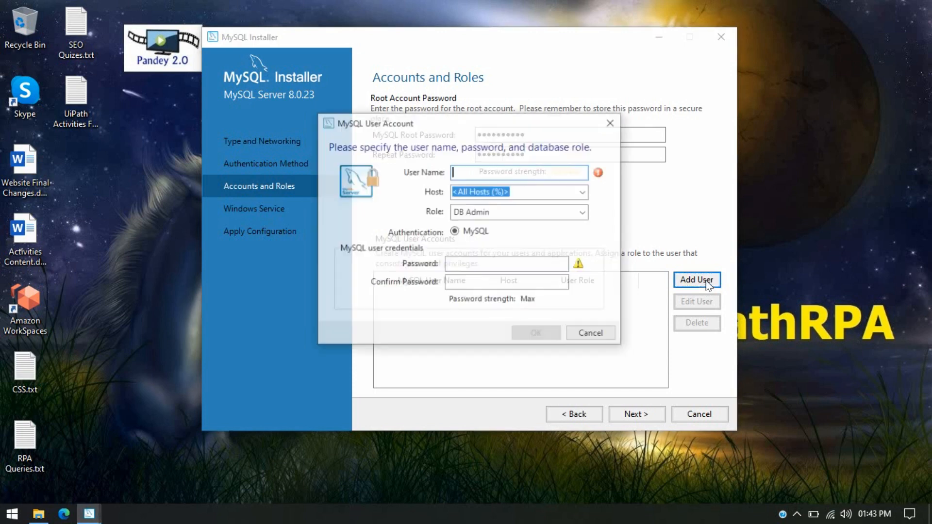
click(475, 175)
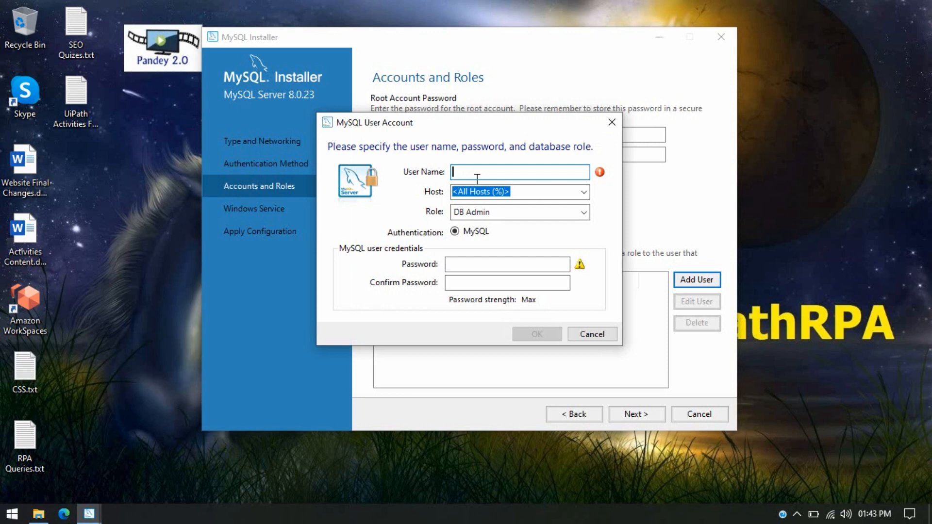
text(uipathrpa)
key(Tab)
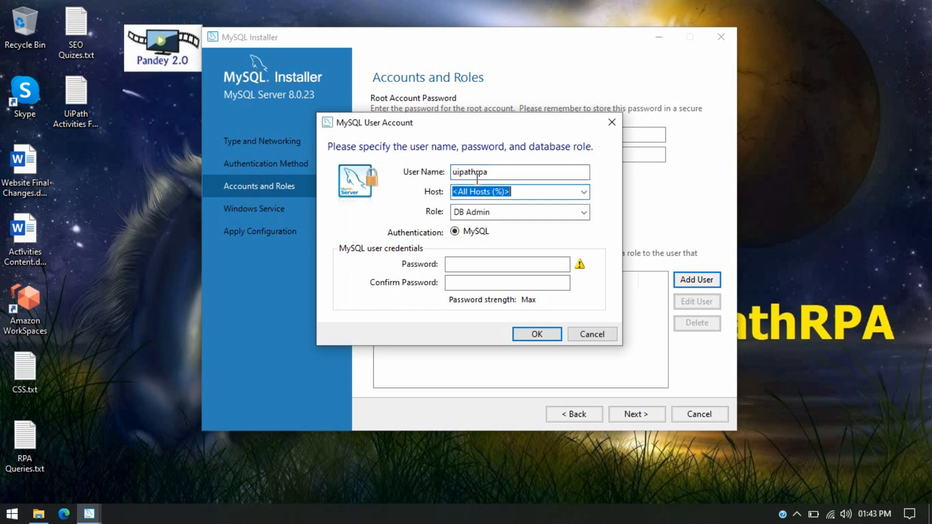
click(584, 193)
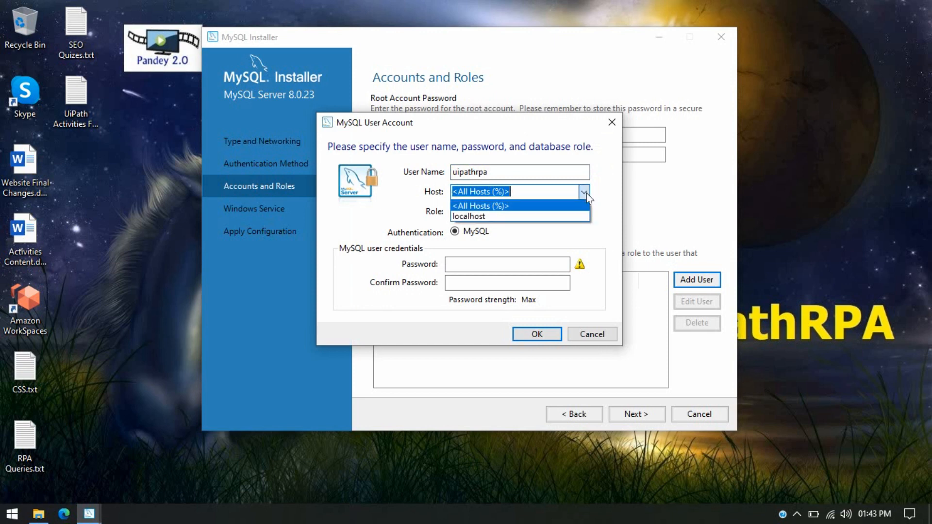
click(518, 206)
click(520, 212)
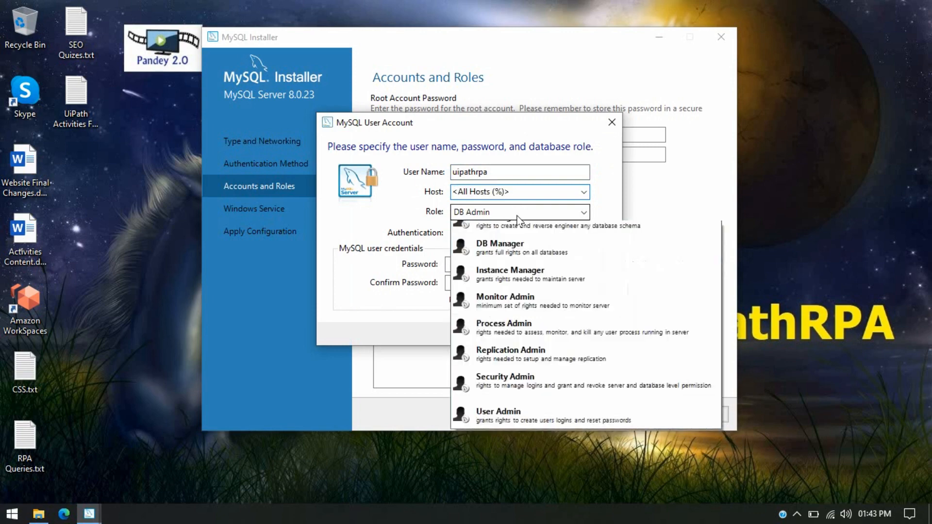
click(520, 222)
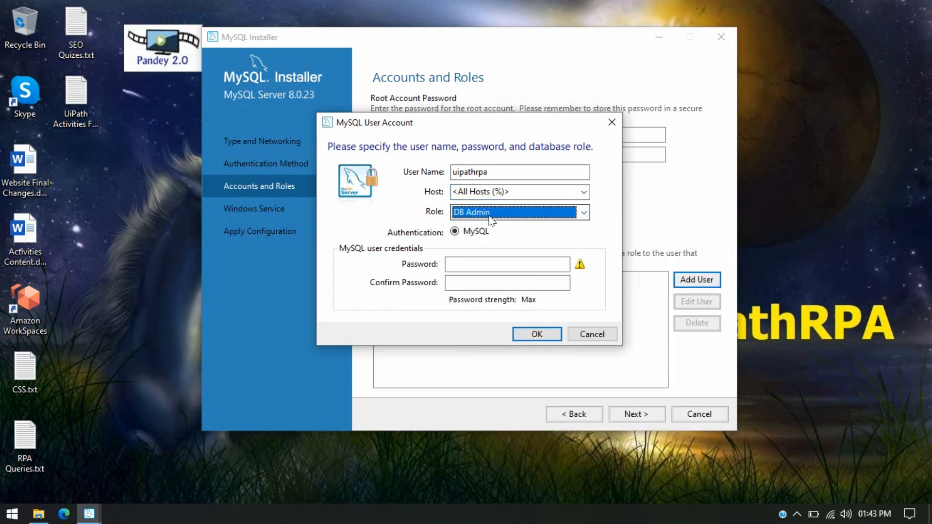
click(550, 217)
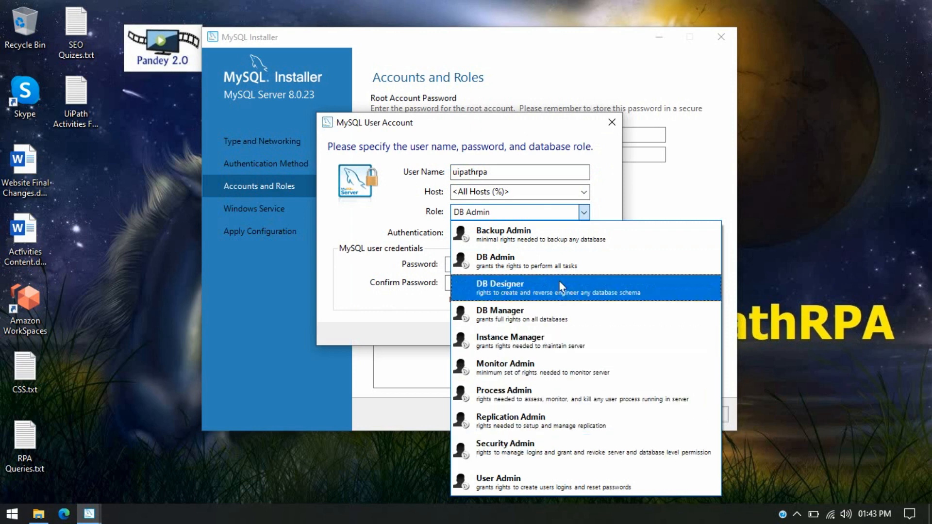
click(526, 260)
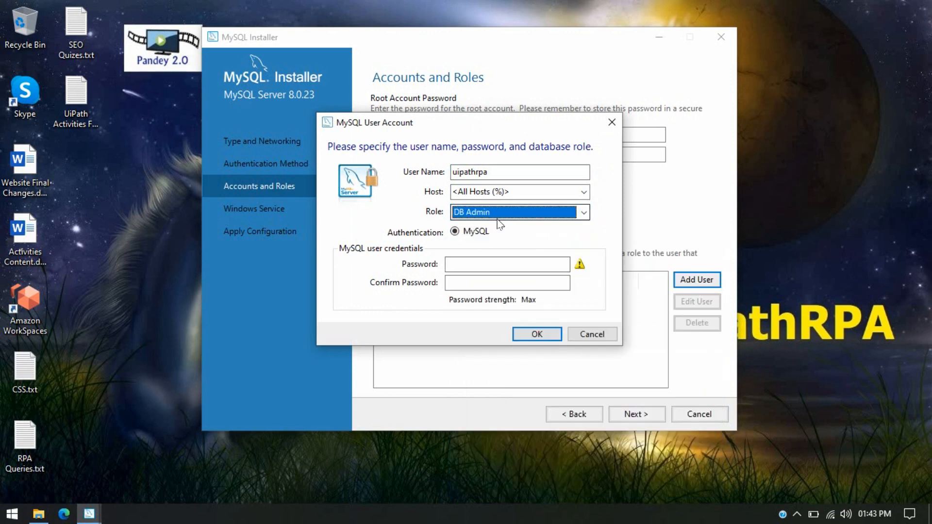
- Enter and confirm the account password, then save the new user
click(470, 268)
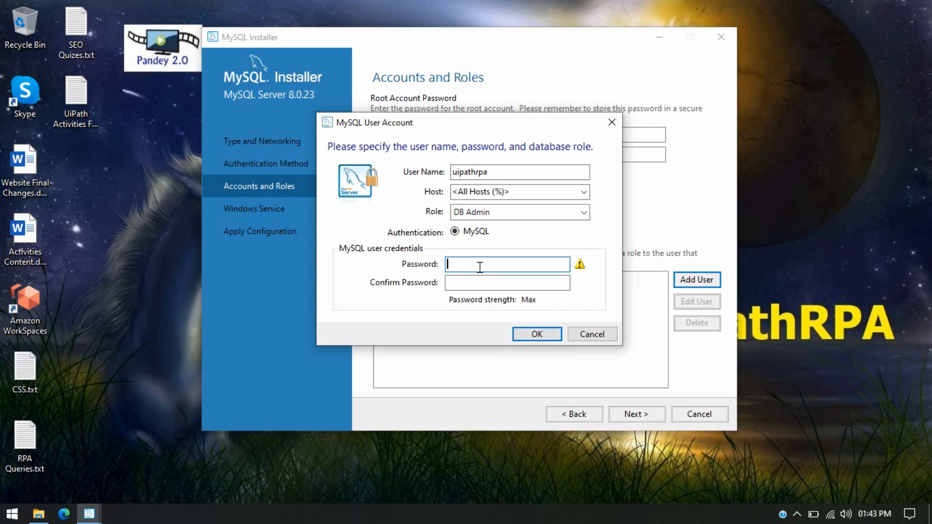
key(Tab)
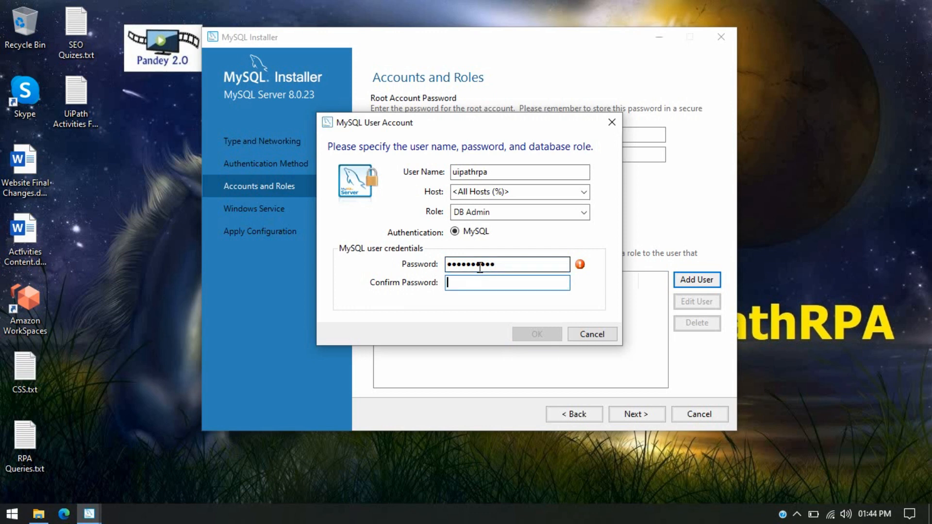
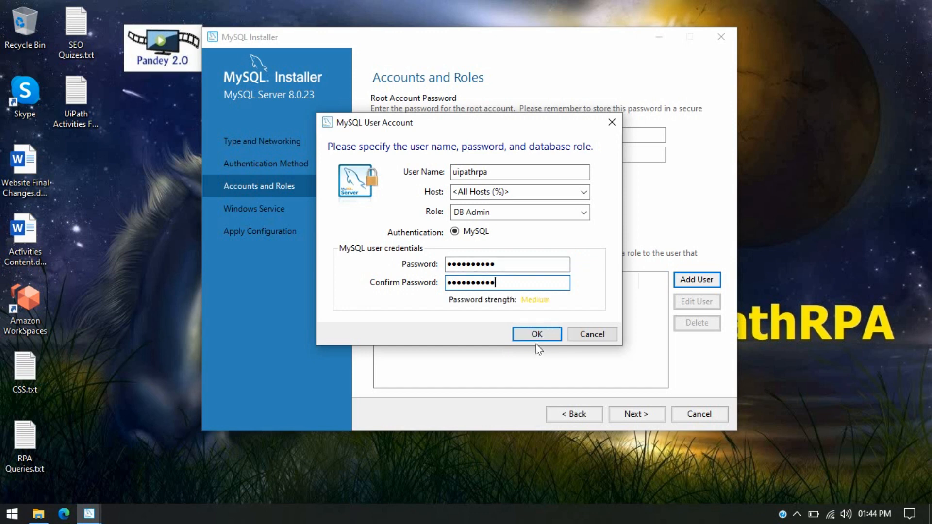
click(541, 336)
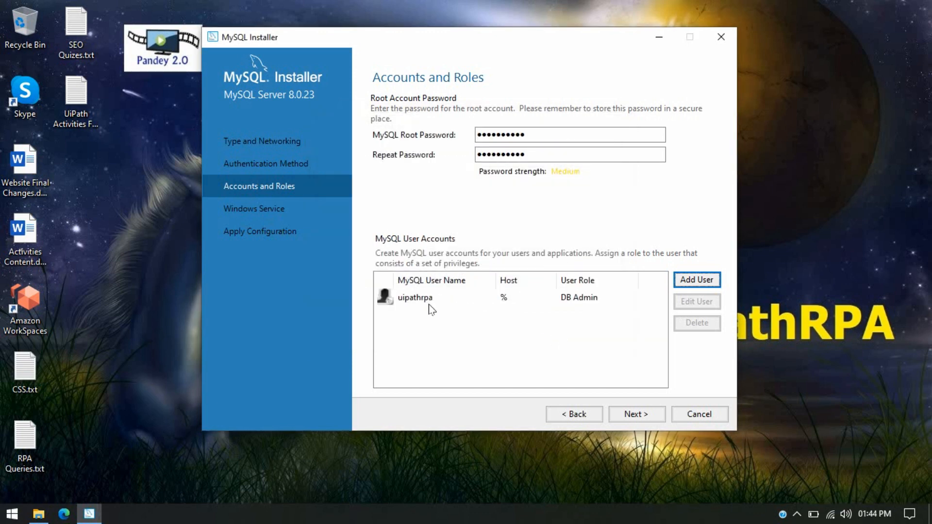
- Keep the MySQL80 service on the Standard System Account and advance to Apply Configuration
click(642, 415)
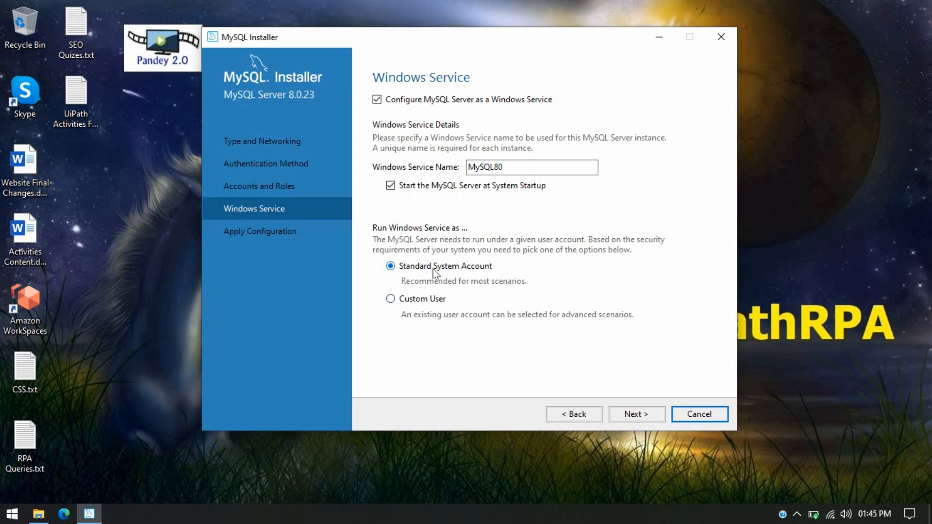
click(637, 416)
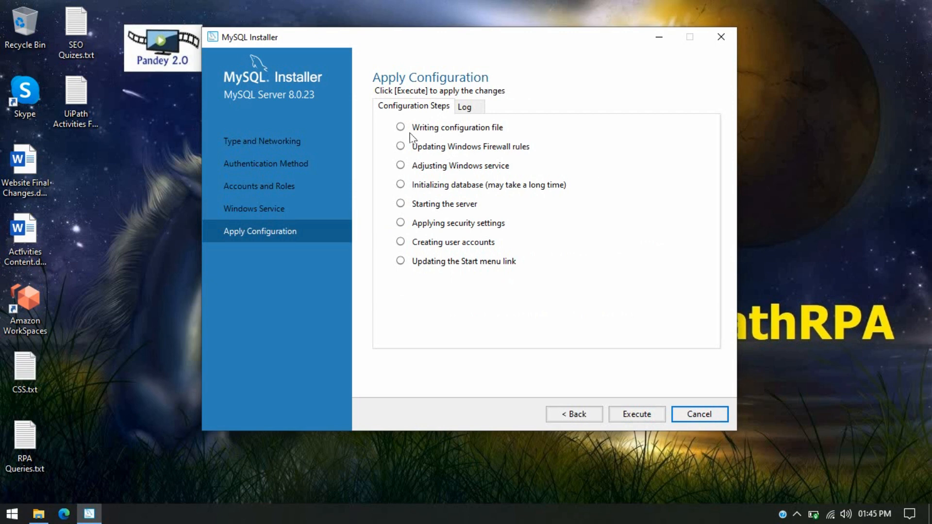
- Execute the eight MySQL Server 8.0.23 configuration steps and finish
click(644, 416)
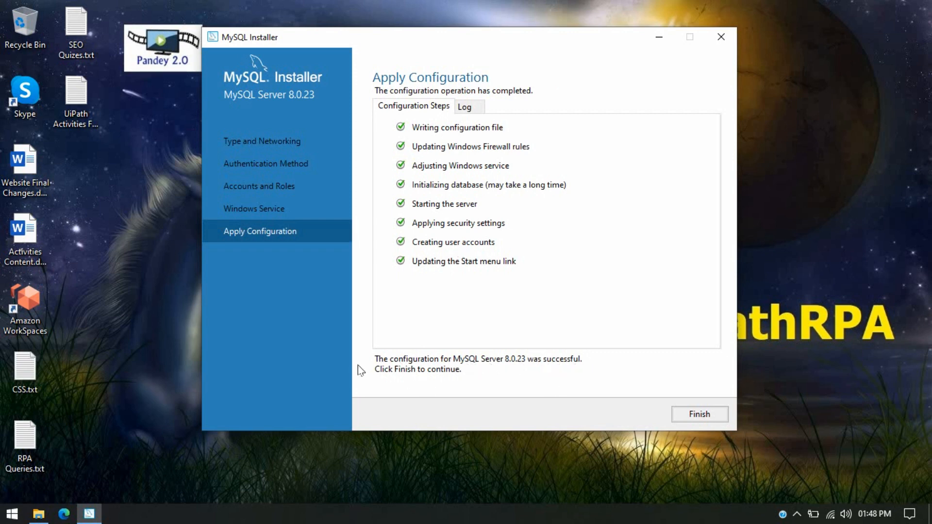
click(719, 415)
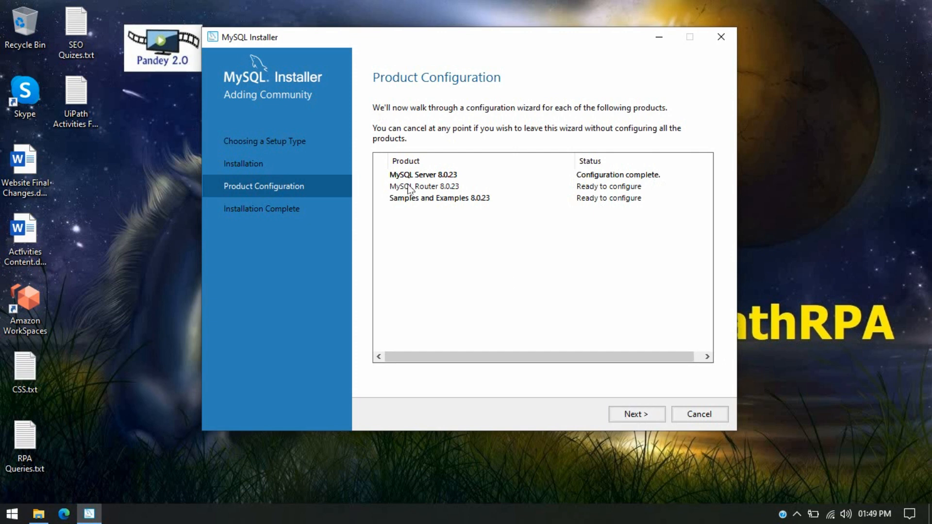
- Finish MySQL Router configuration with InnoDB cluster bootstrapping left unticked
click(637, 419)
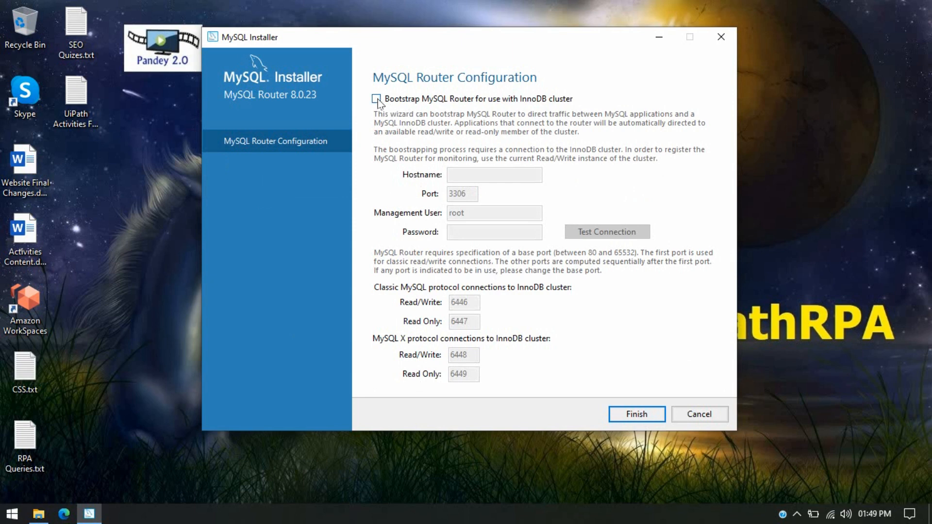
click(633, 418)
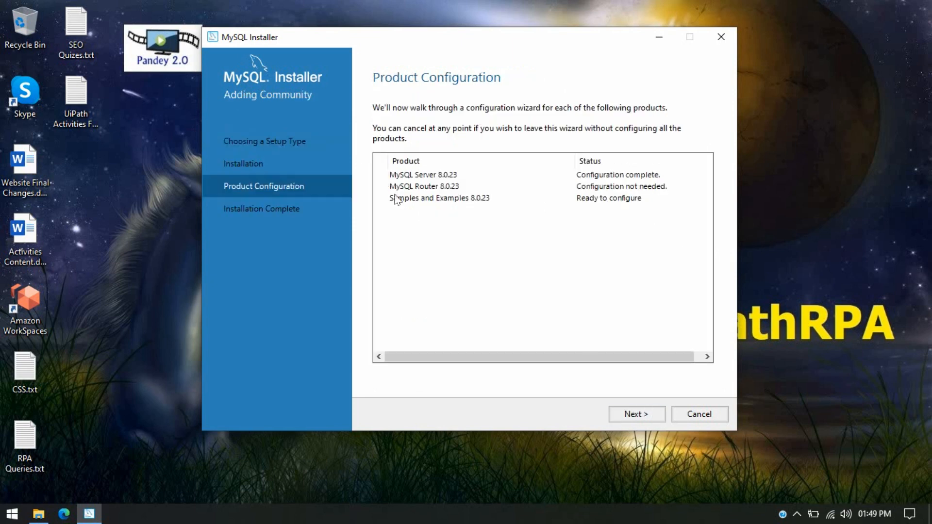
- Enter the root password, pass the Samples connection check, and advance to Apply Configuration
click(649, 416)
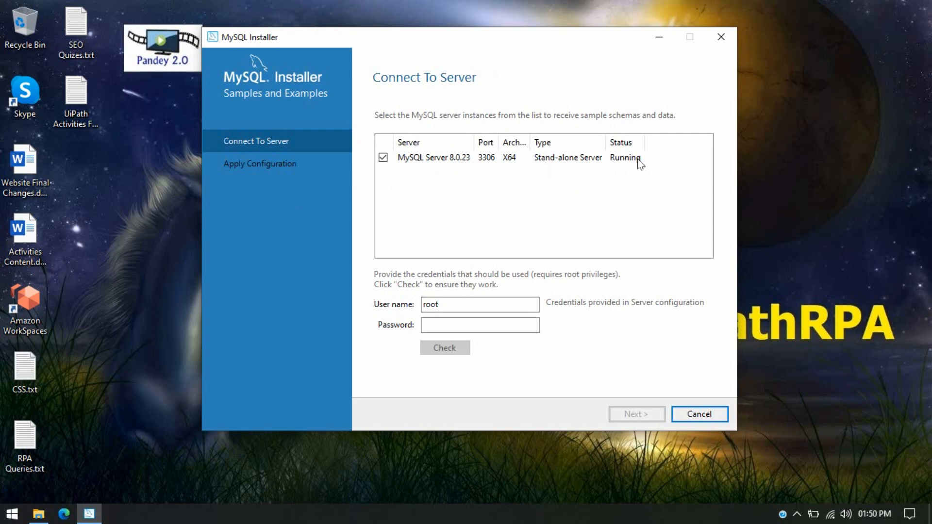
click(440, 324)
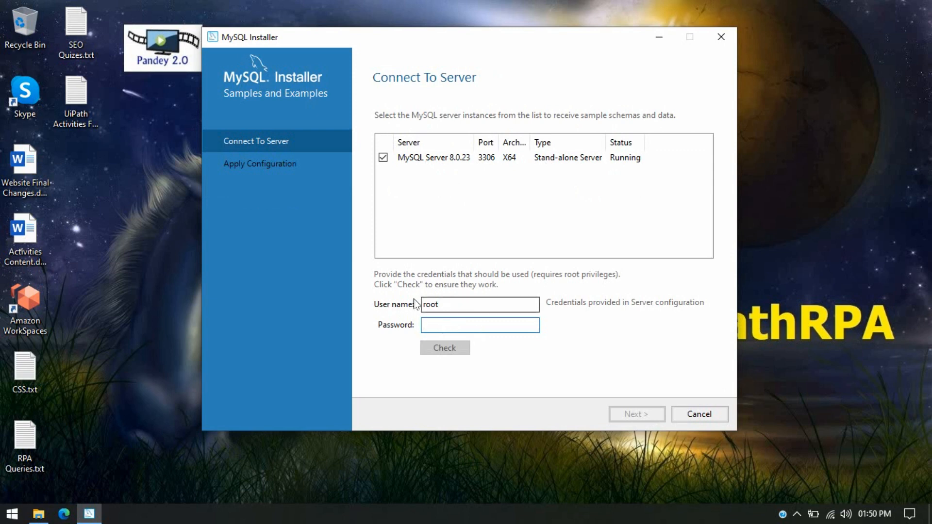
double_click(430, 304)
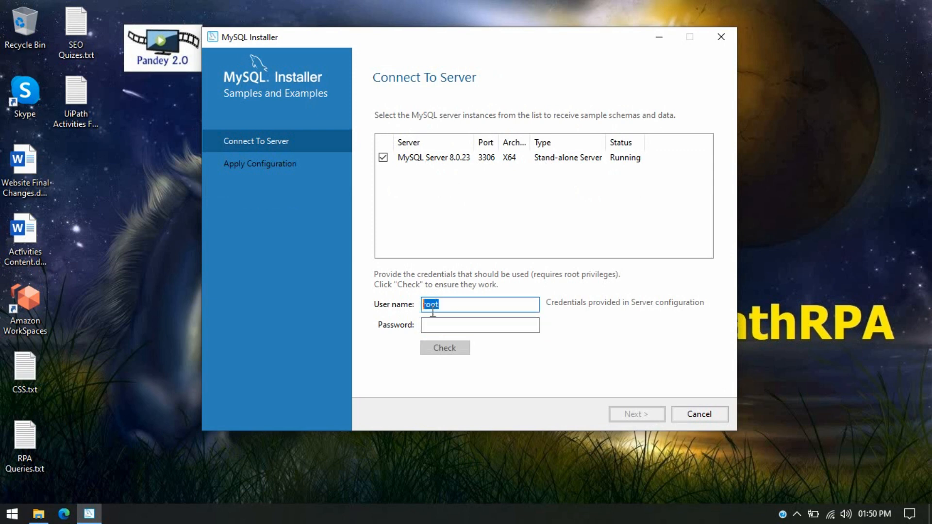
click(433, 325)
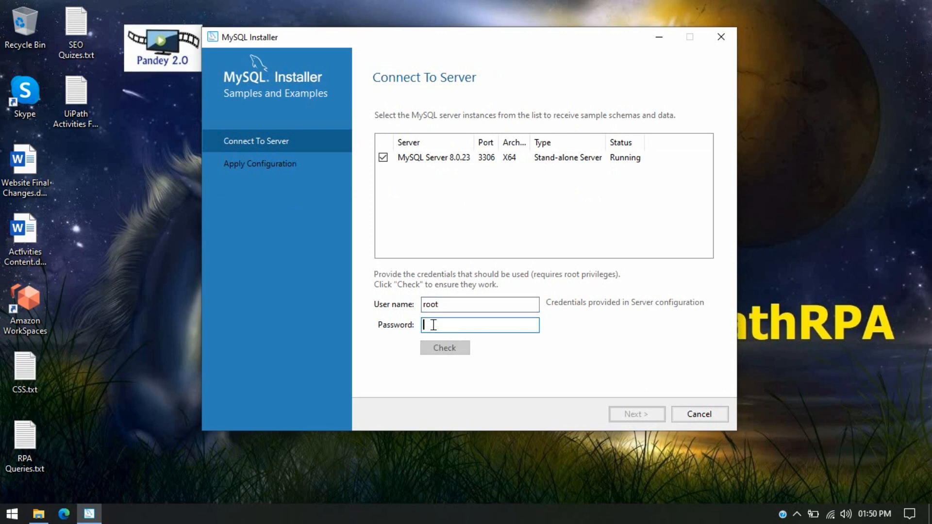
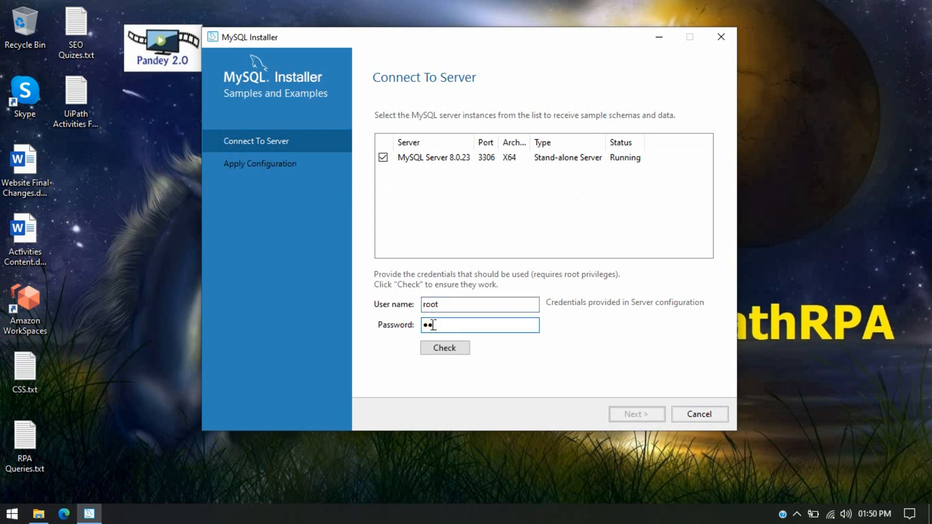
click(459, 350)
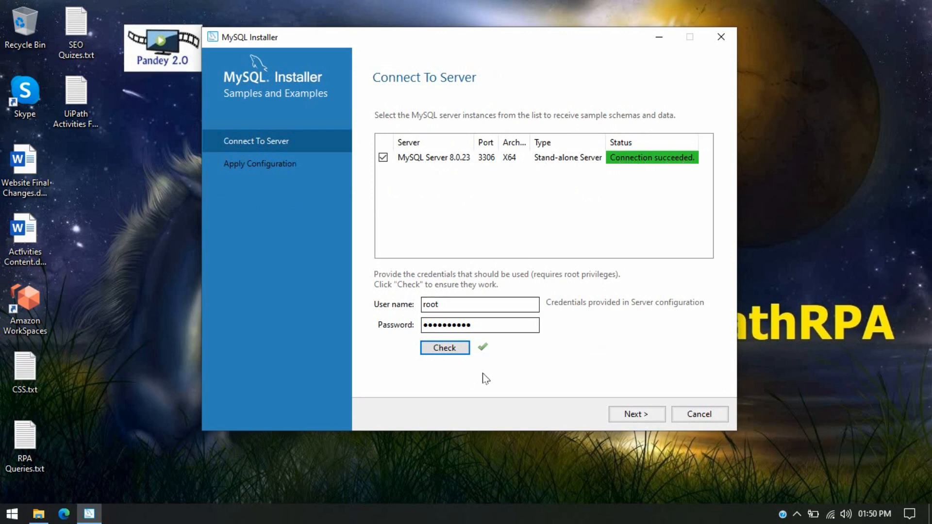
click(654, 414)
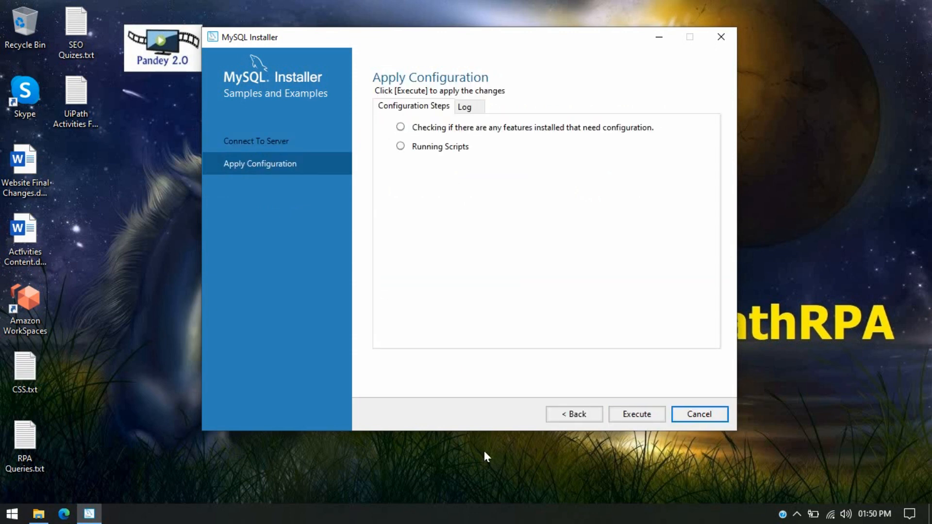
- Execute the Samples and Examples configuration, choose Wait on the delay warning, and finish
click(637, 416)
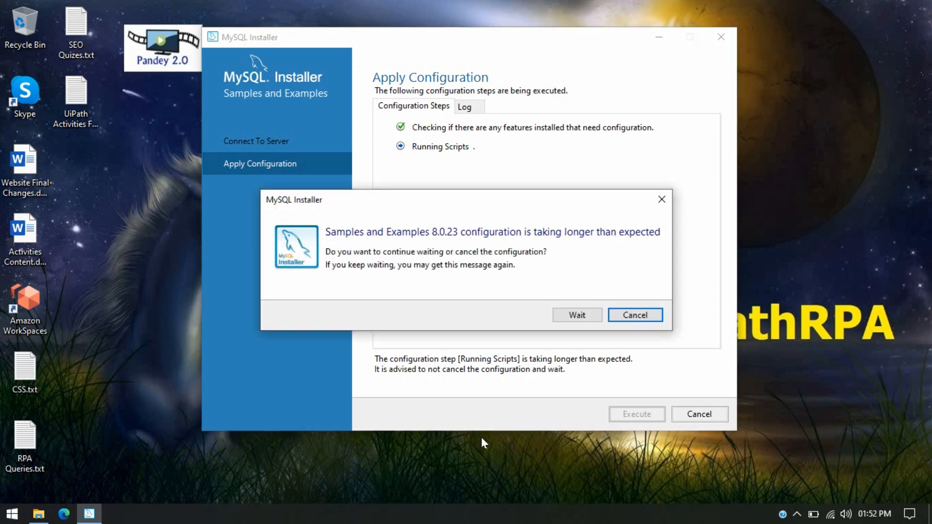
drag(333, 204, 338, 215)
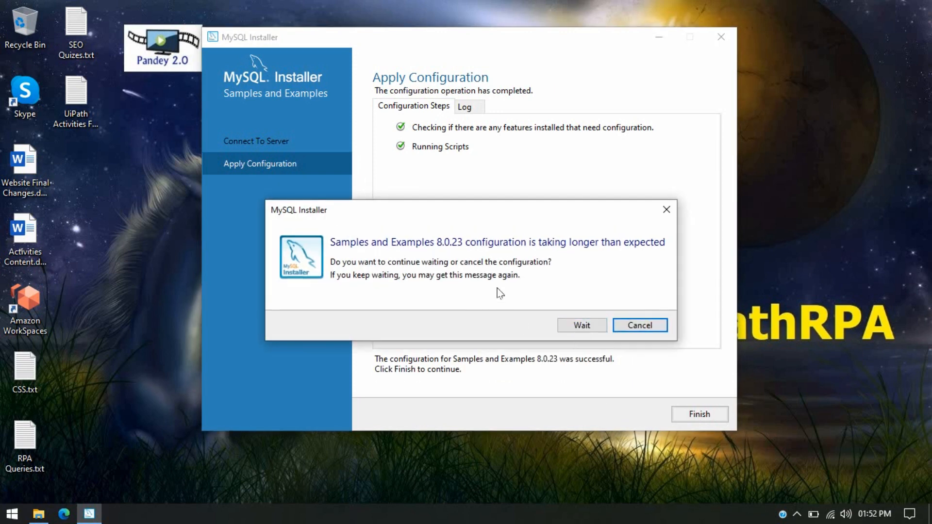
click(572, 326)
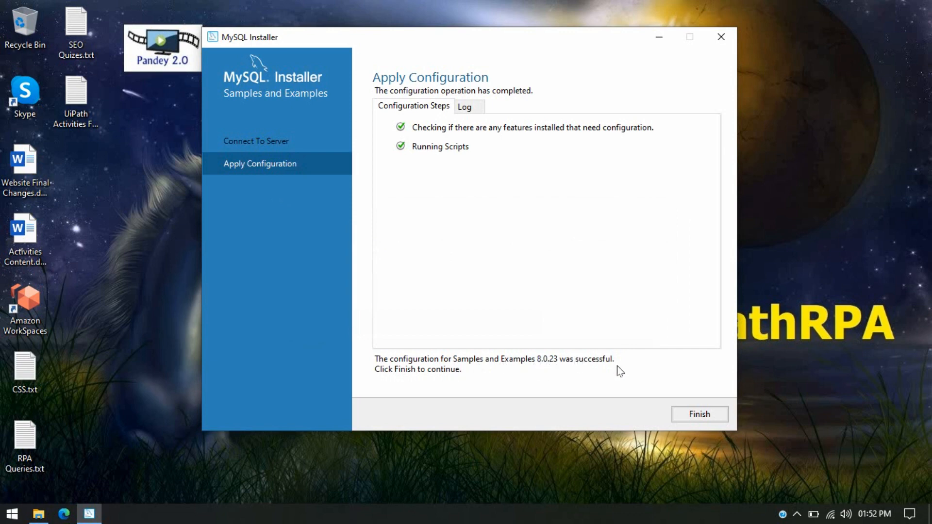
click(722, 417)
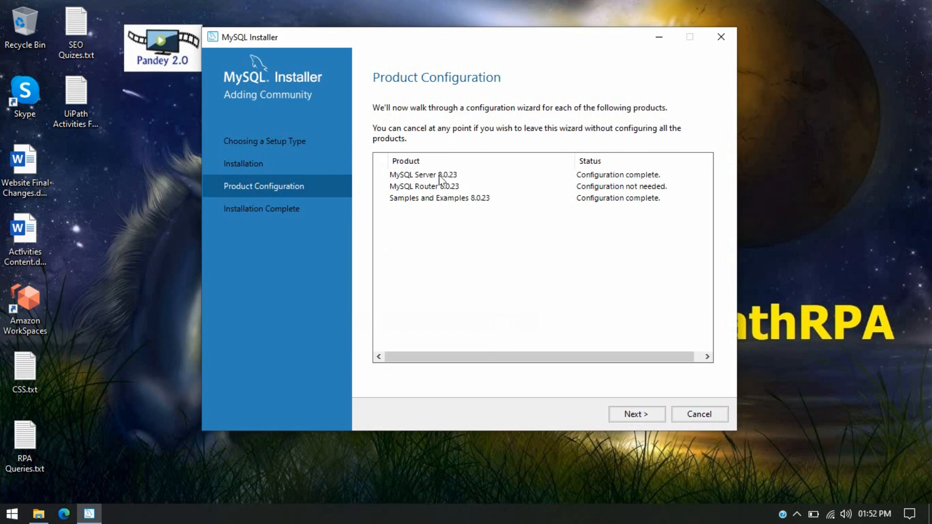
- Advance from Product Configuration to the Installation Complete page
click(634, 414)
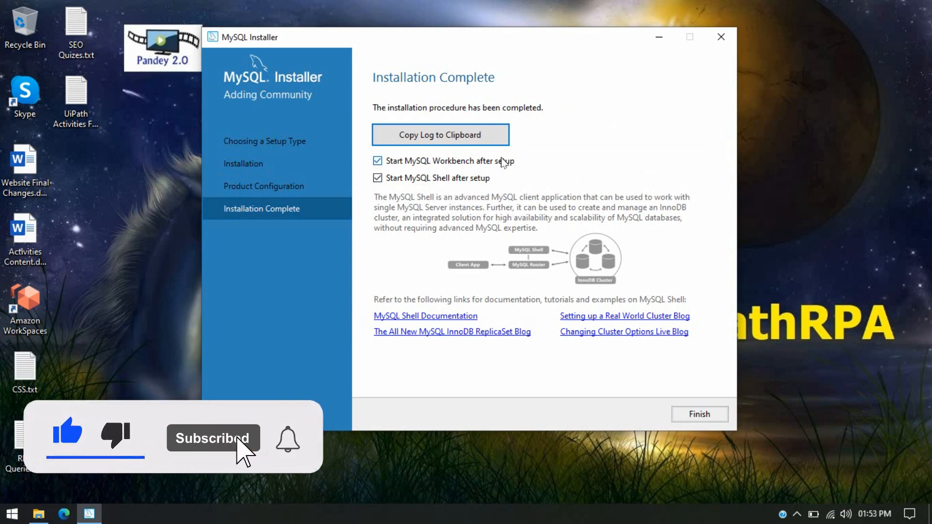
- Finish the installer and move the MySQL Shell console aside while Workbench launches
click(699, 415)
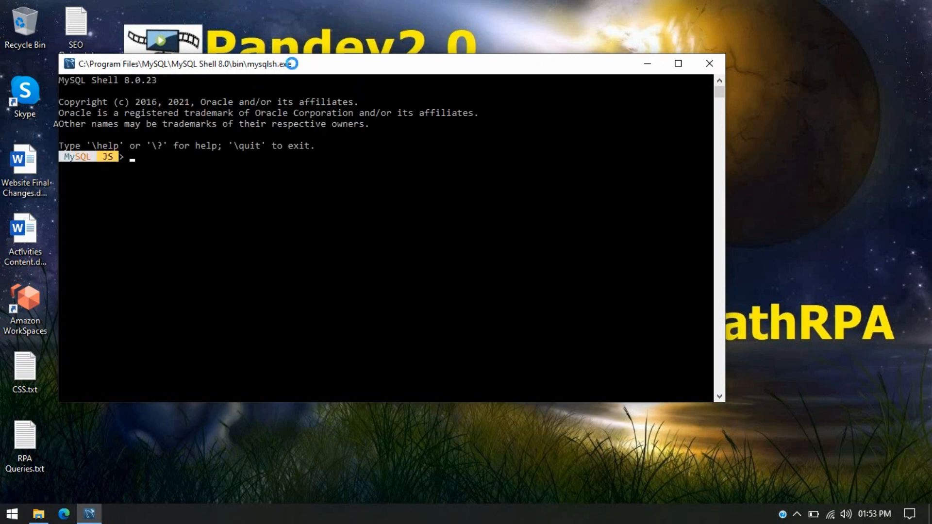
drag(311, 73, 387, 122)
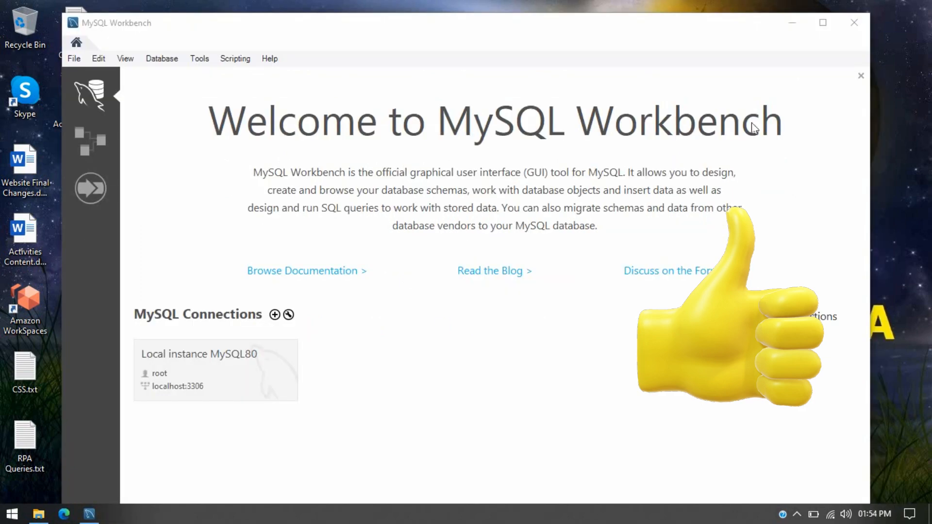
- Maximize the Workbench window and choose Database > Connect to Database
click(822, 25)
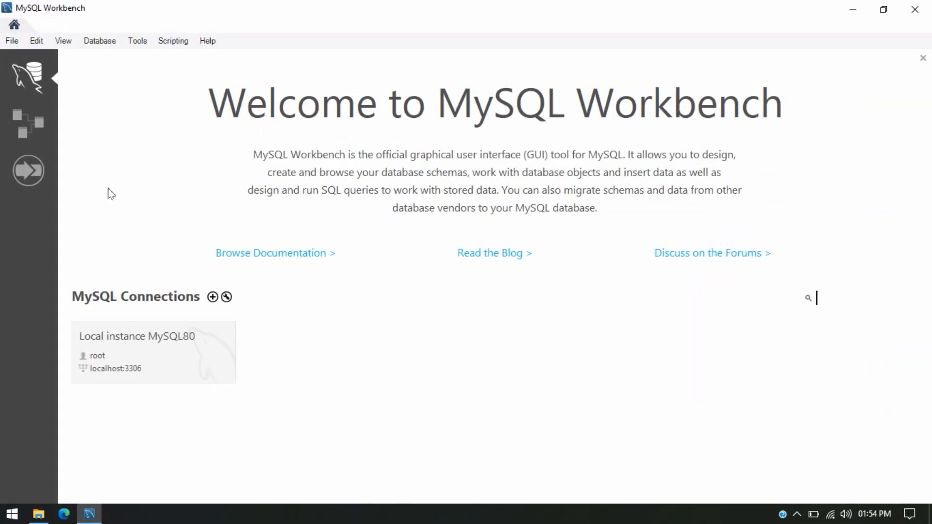
click(104, 46)
click(132, 54)
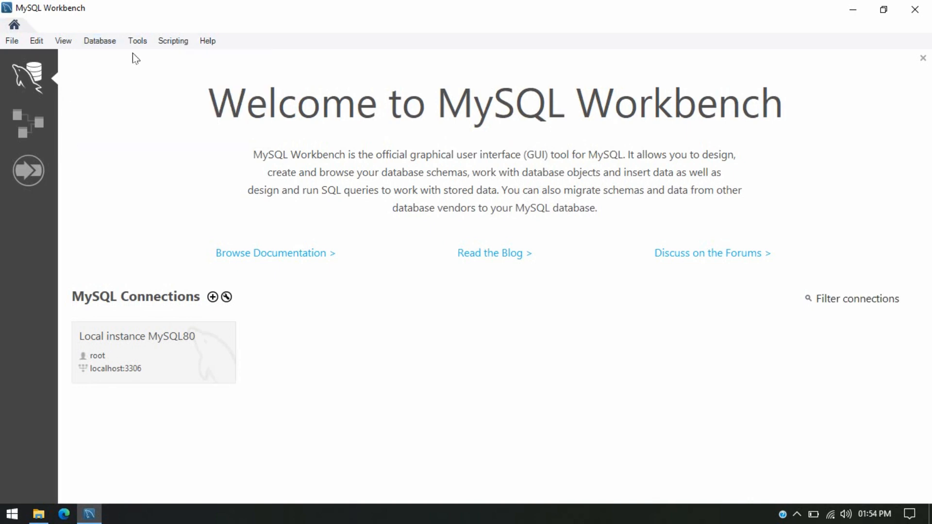
click(99, 40)
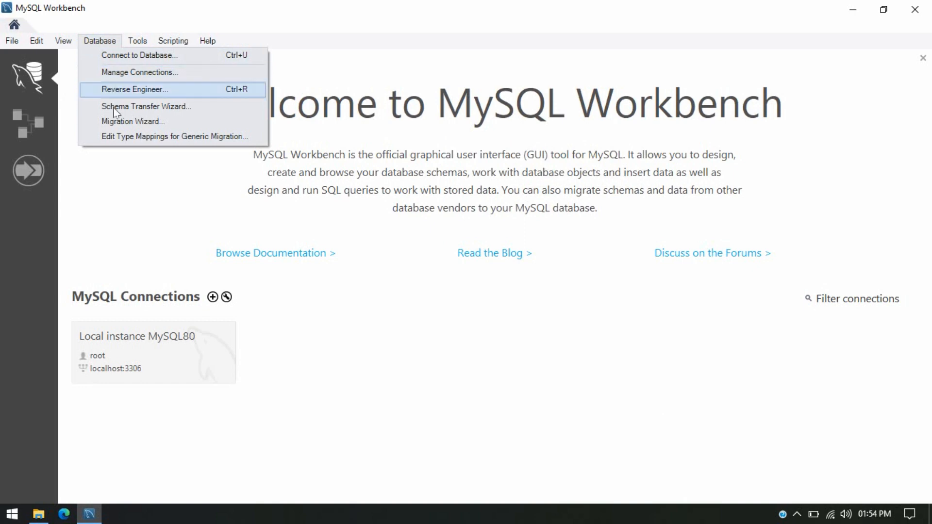
click(114, 156)
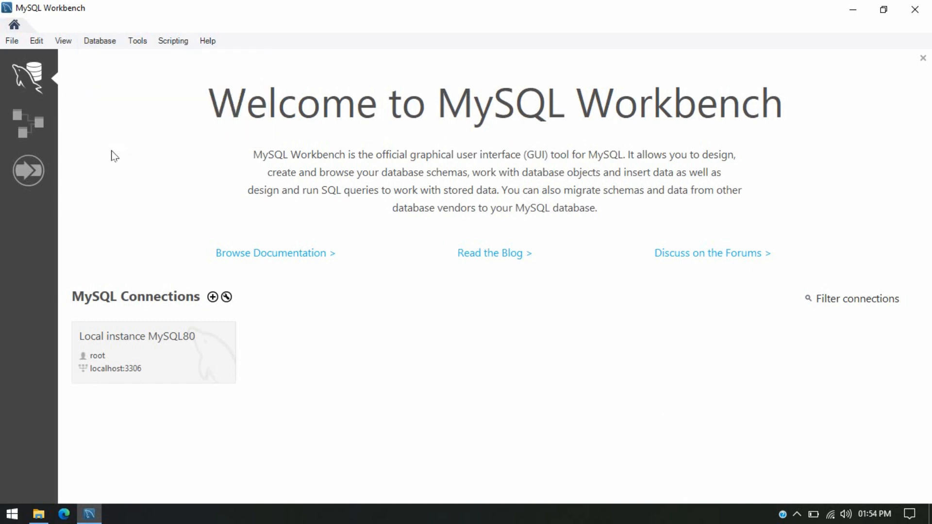
click(12, 41)
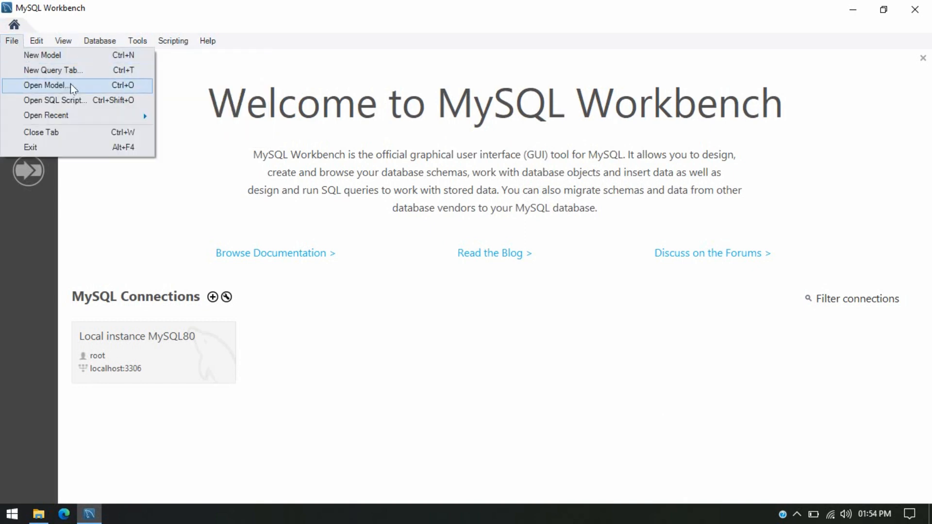
click(445, 383)
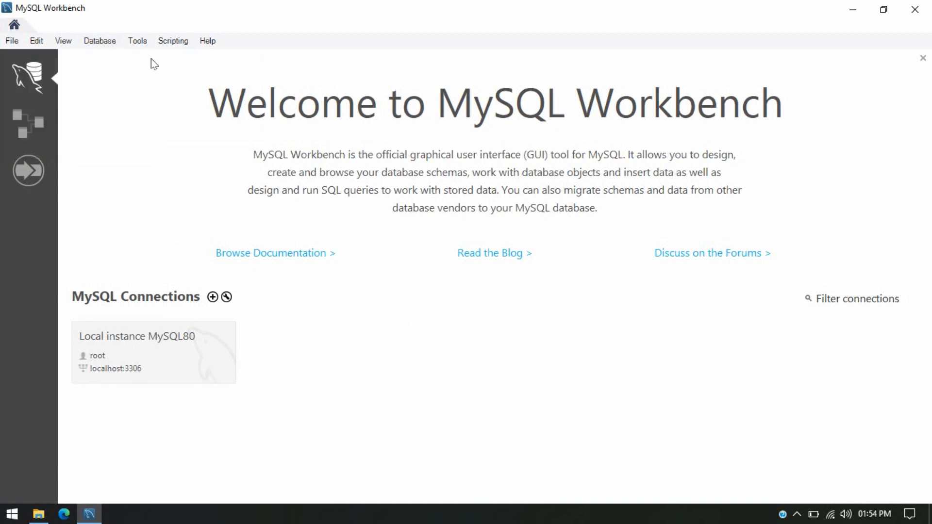
click(101, 42)
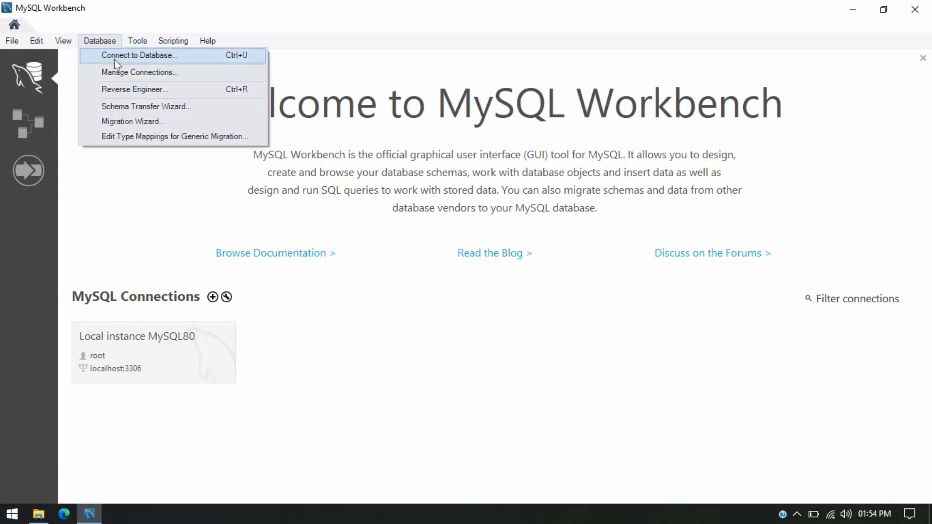
click(114, 58)
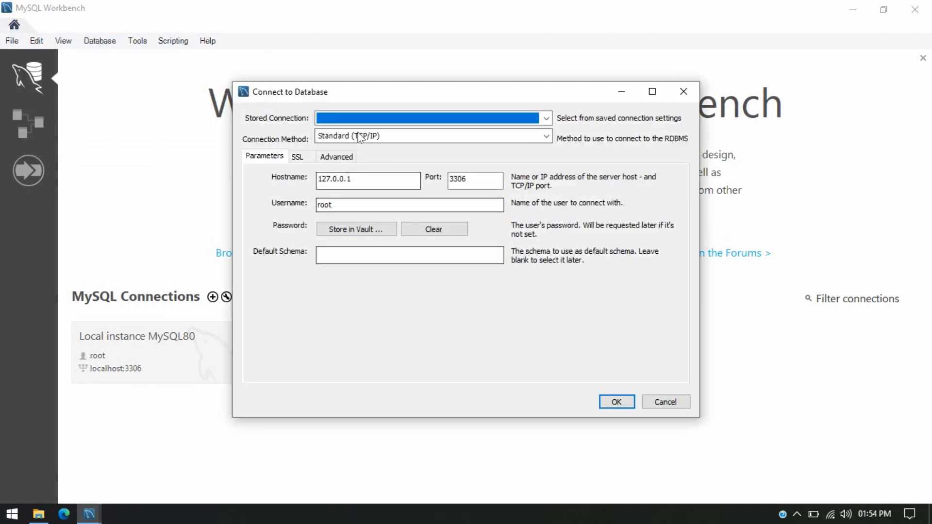
- Connect using the stored 'Local instance MySQL80' connection over Standard (TCP/IP)
click(358, 117)
click(366, 145)
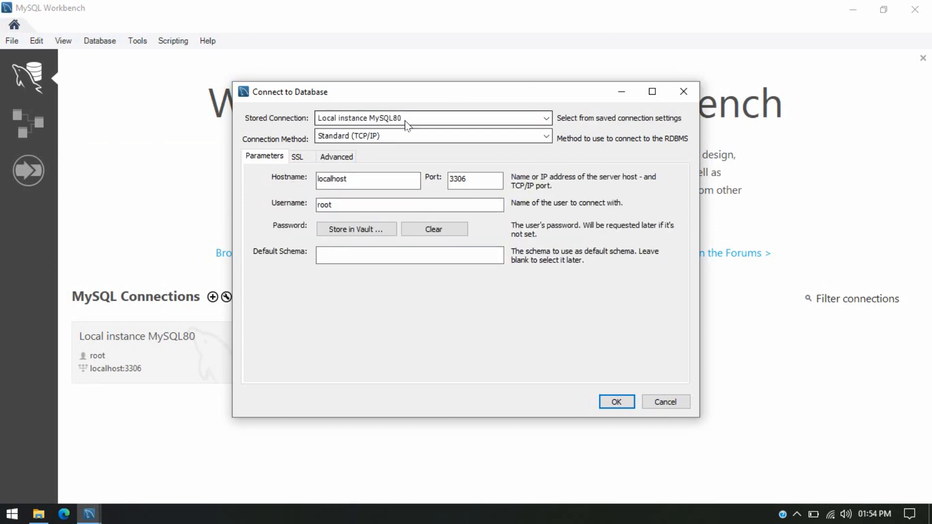
click(378, 136)
click(389, 142)
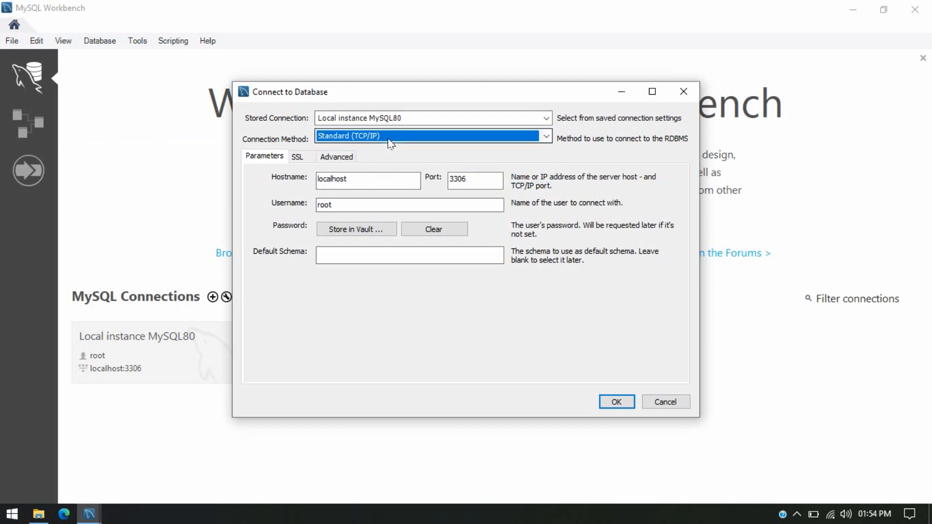
click(344, 256)
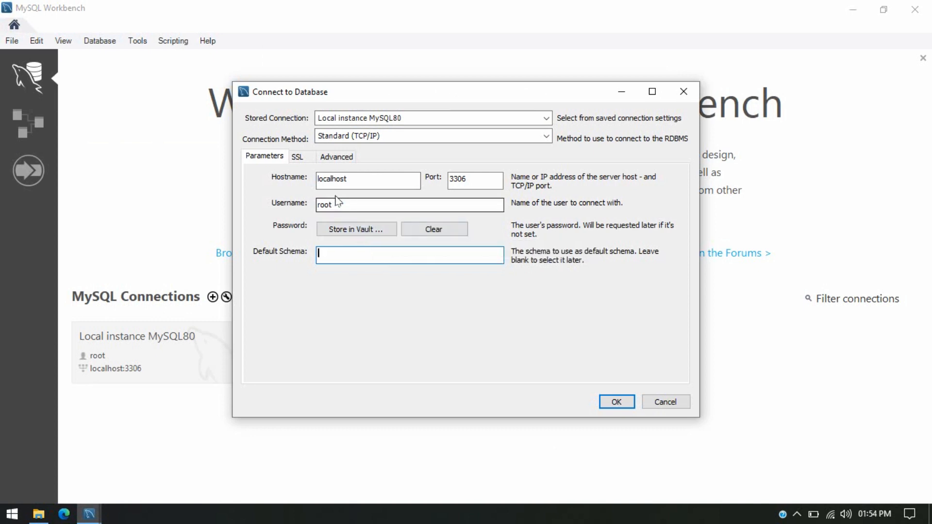
click(631, 403)
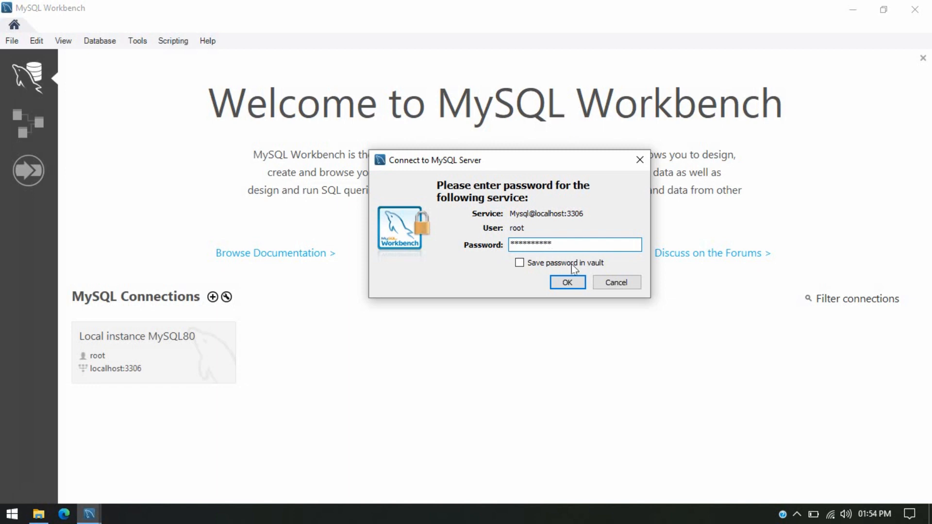
- Connect to Local instance MySQL80 with the root password saved in the vault, then focus the empty Query 1 editor
click(519, 263)
click(567, 283)
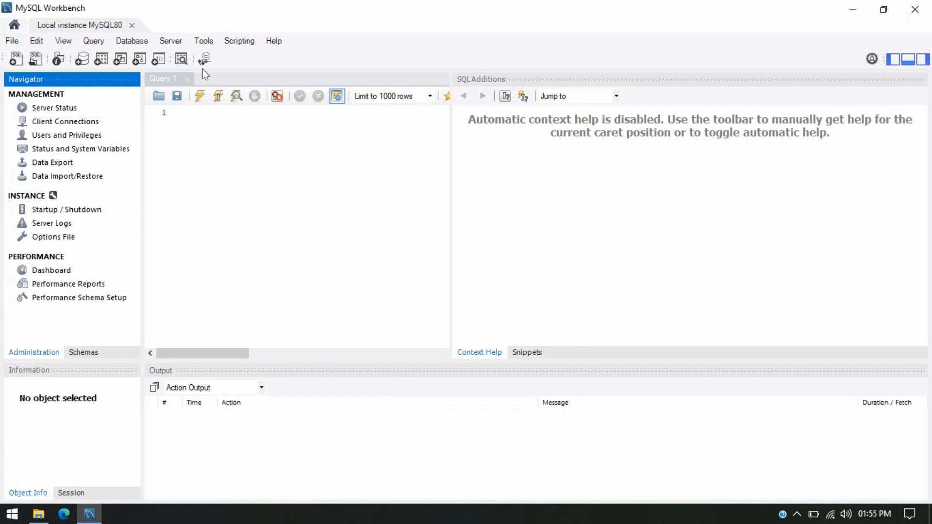
click(131, 41)
mouse_move(36, 40)
click(374, 231)
click(374, 231)
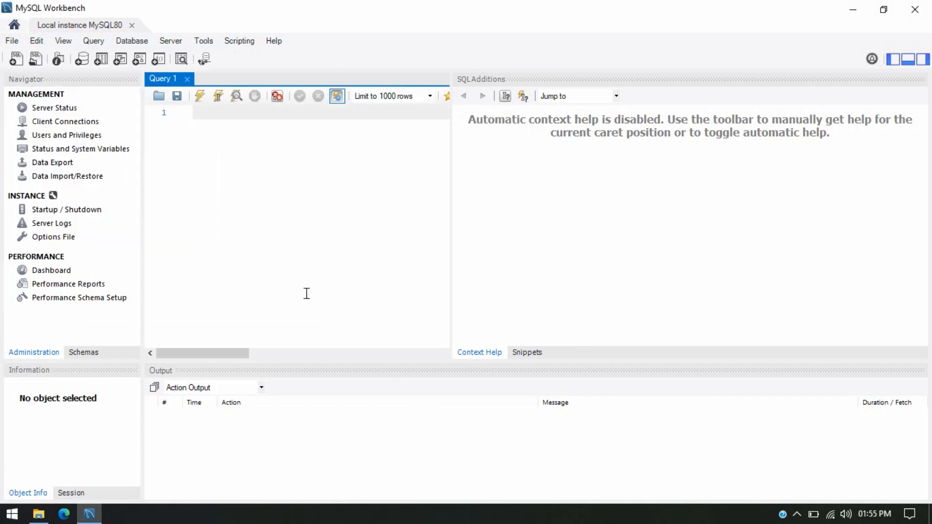